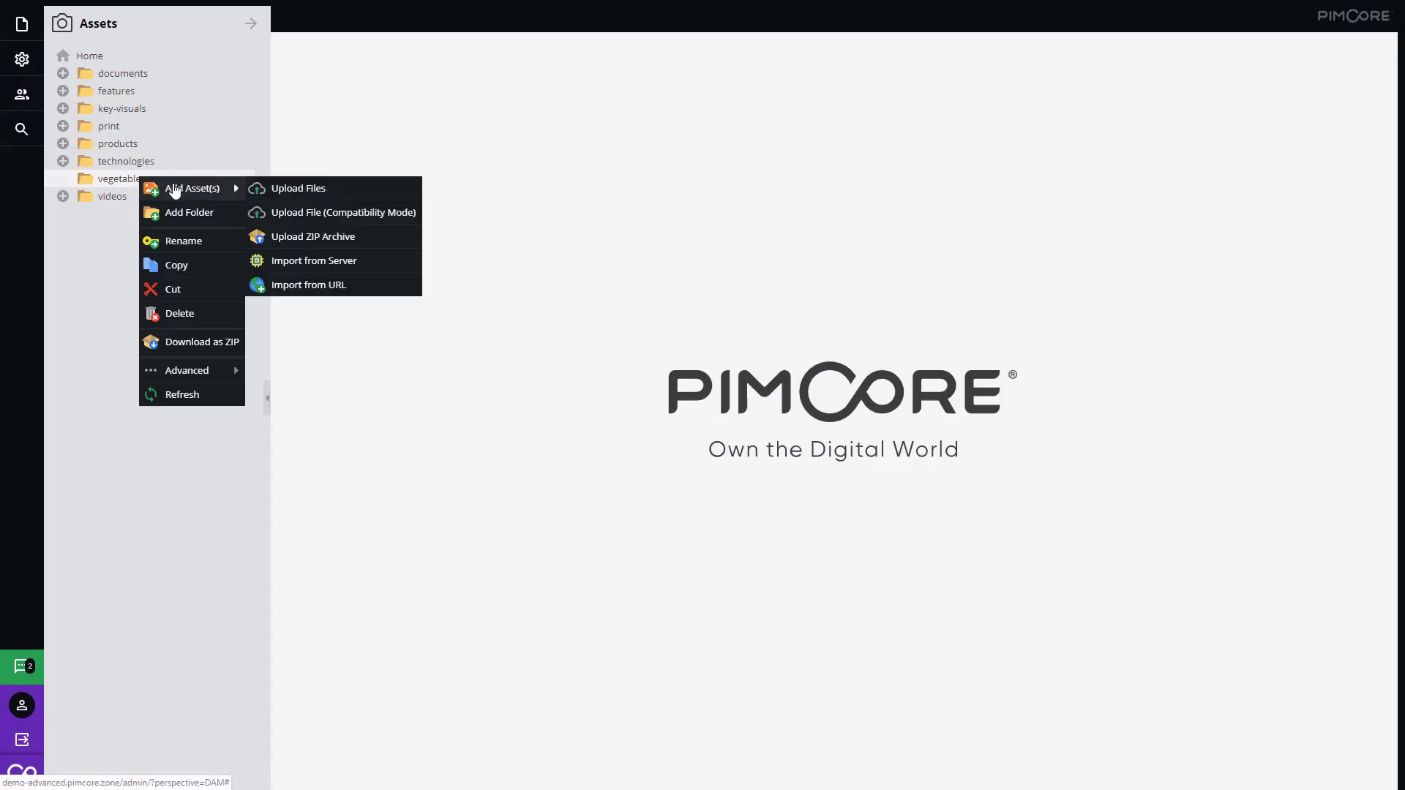
Upload the unsplash photos into vegetables and drag in the Car Images and Car Manuals folders
click(297, 189)
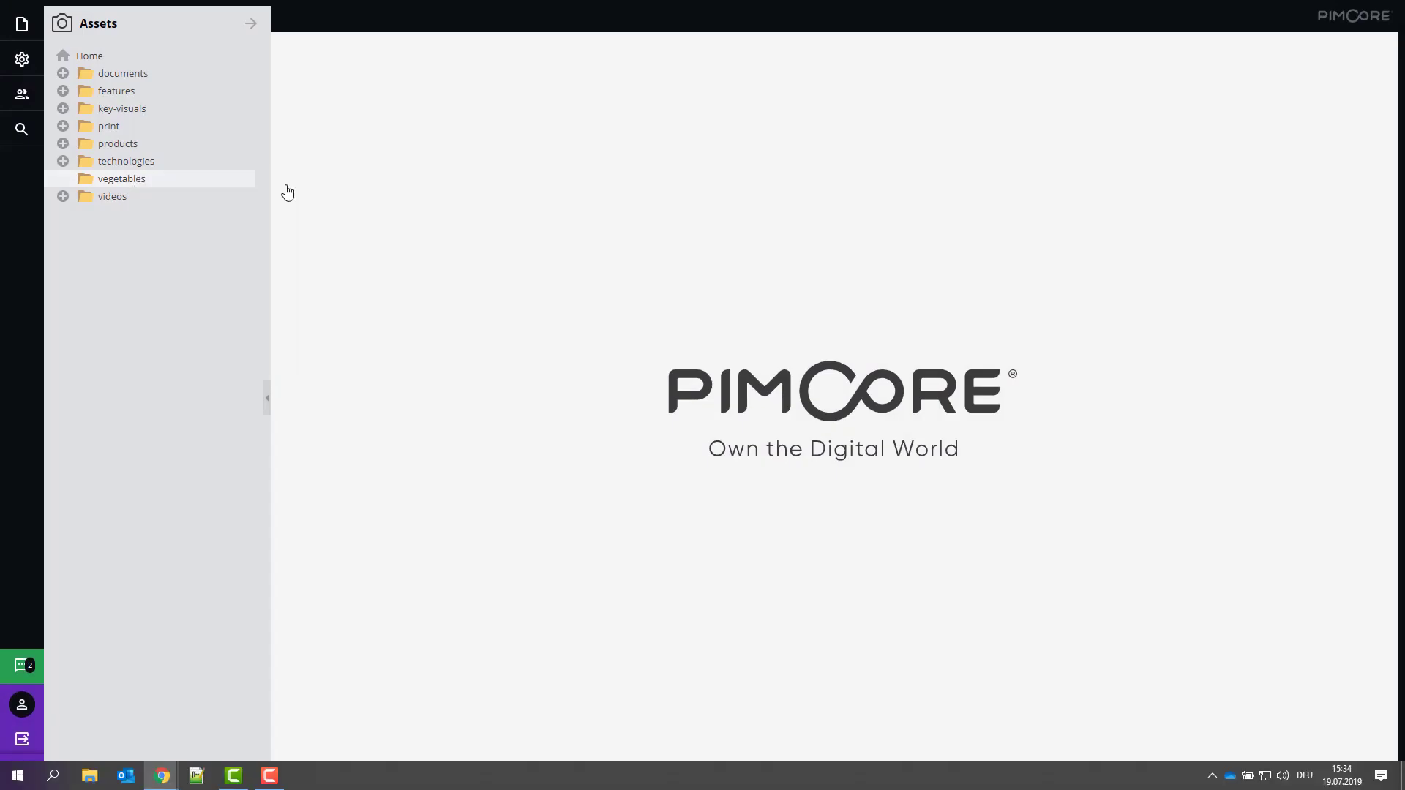
click(231, 122)
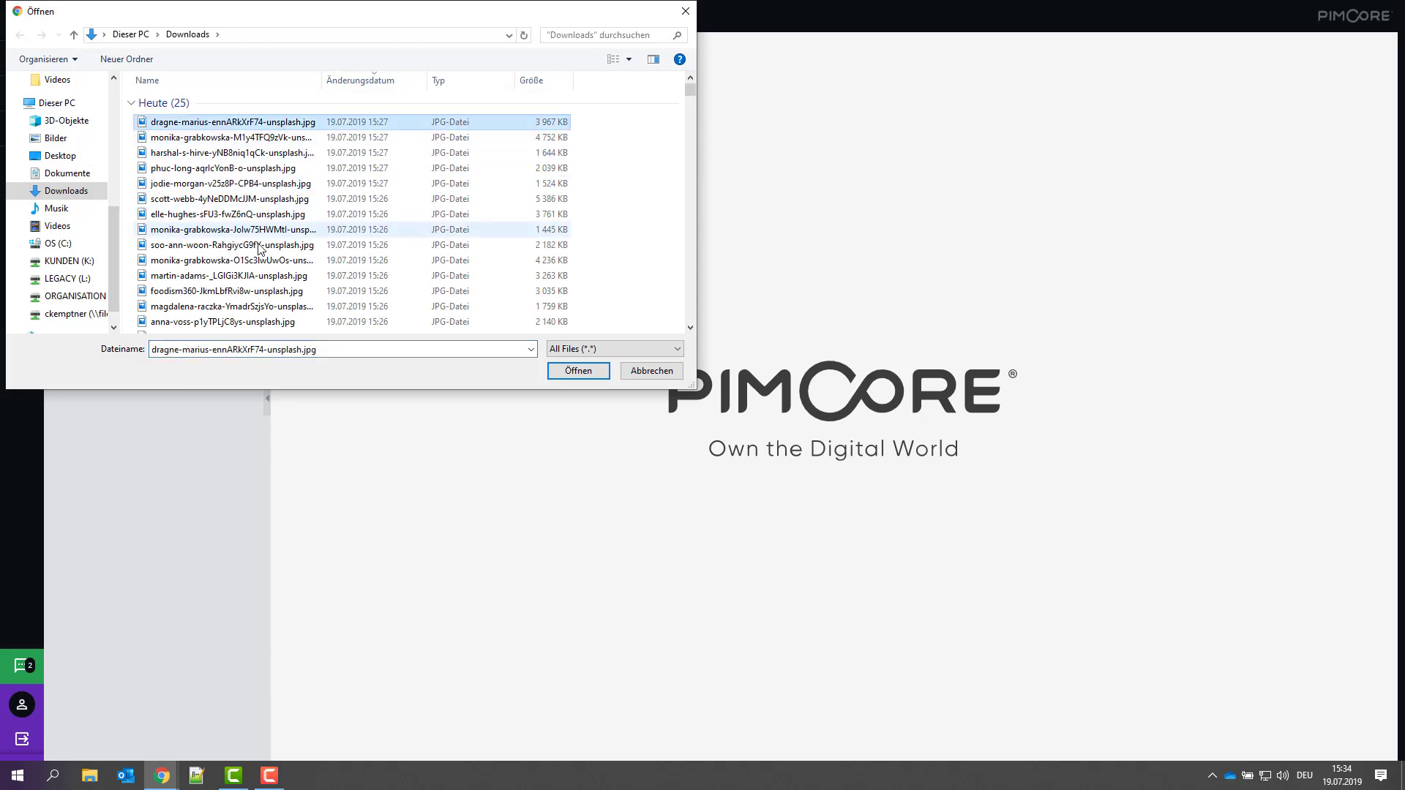
scroll(253, 220, down, 2)
scroll(256, 255, down, 2)
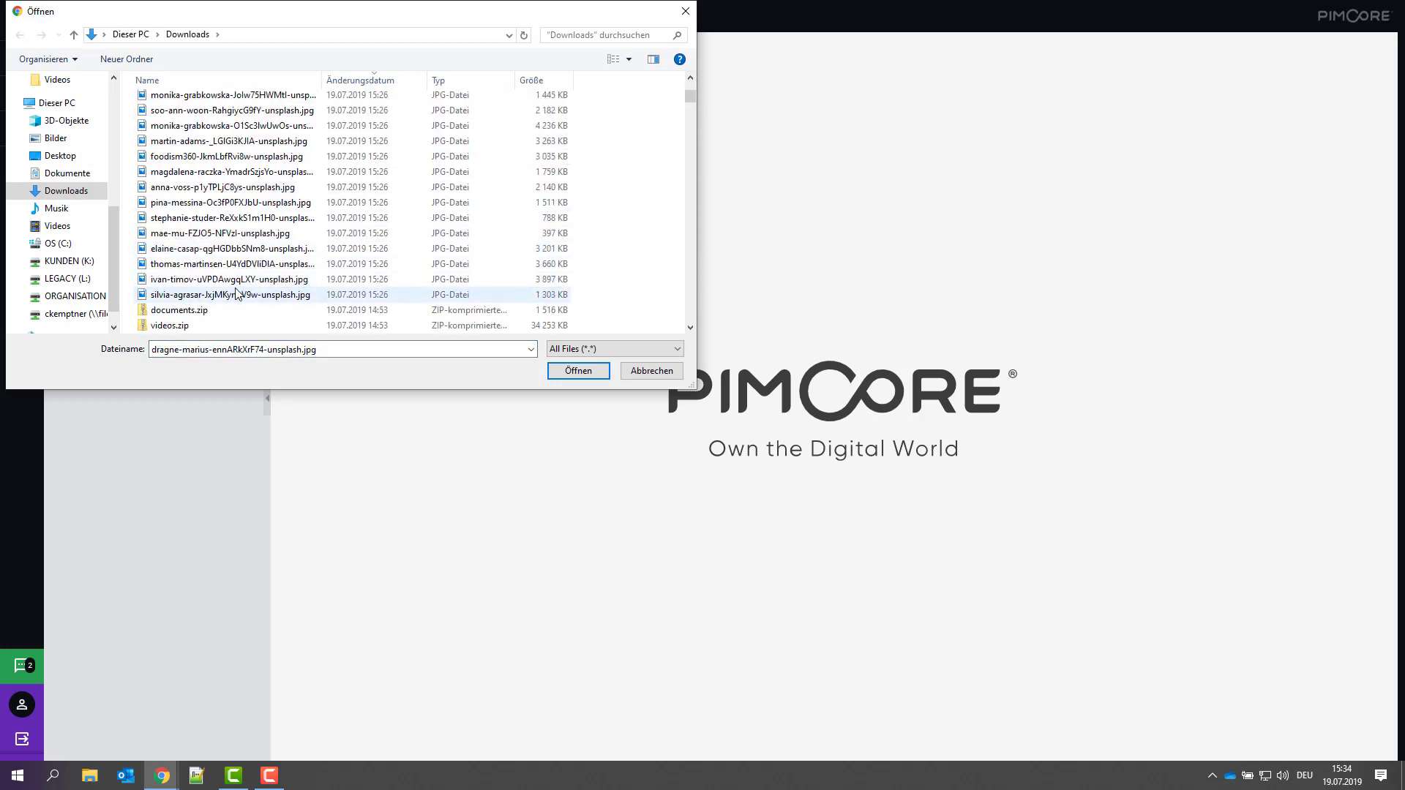
shift+click(239, 294)
click(579, 370)
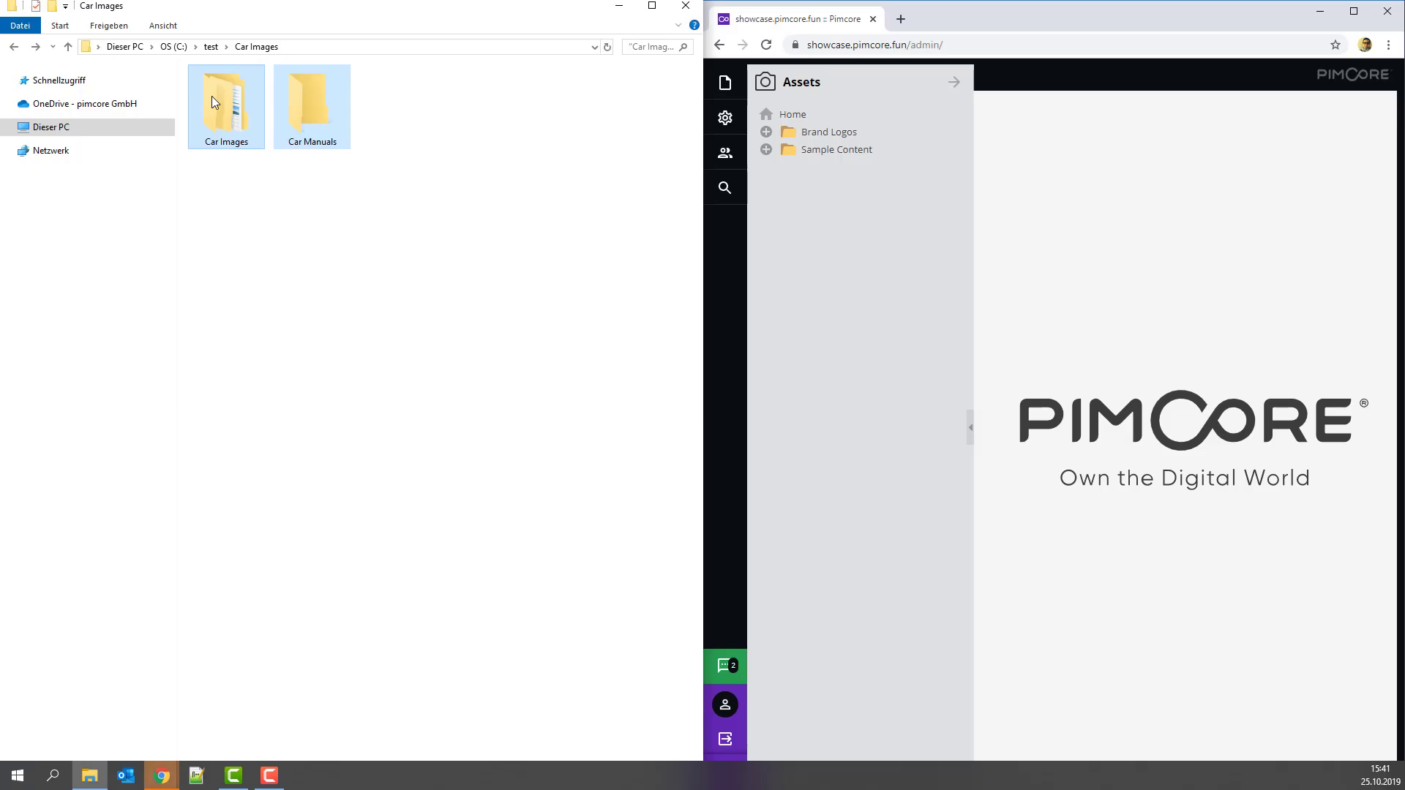
drag(226, 105, 823, 150)
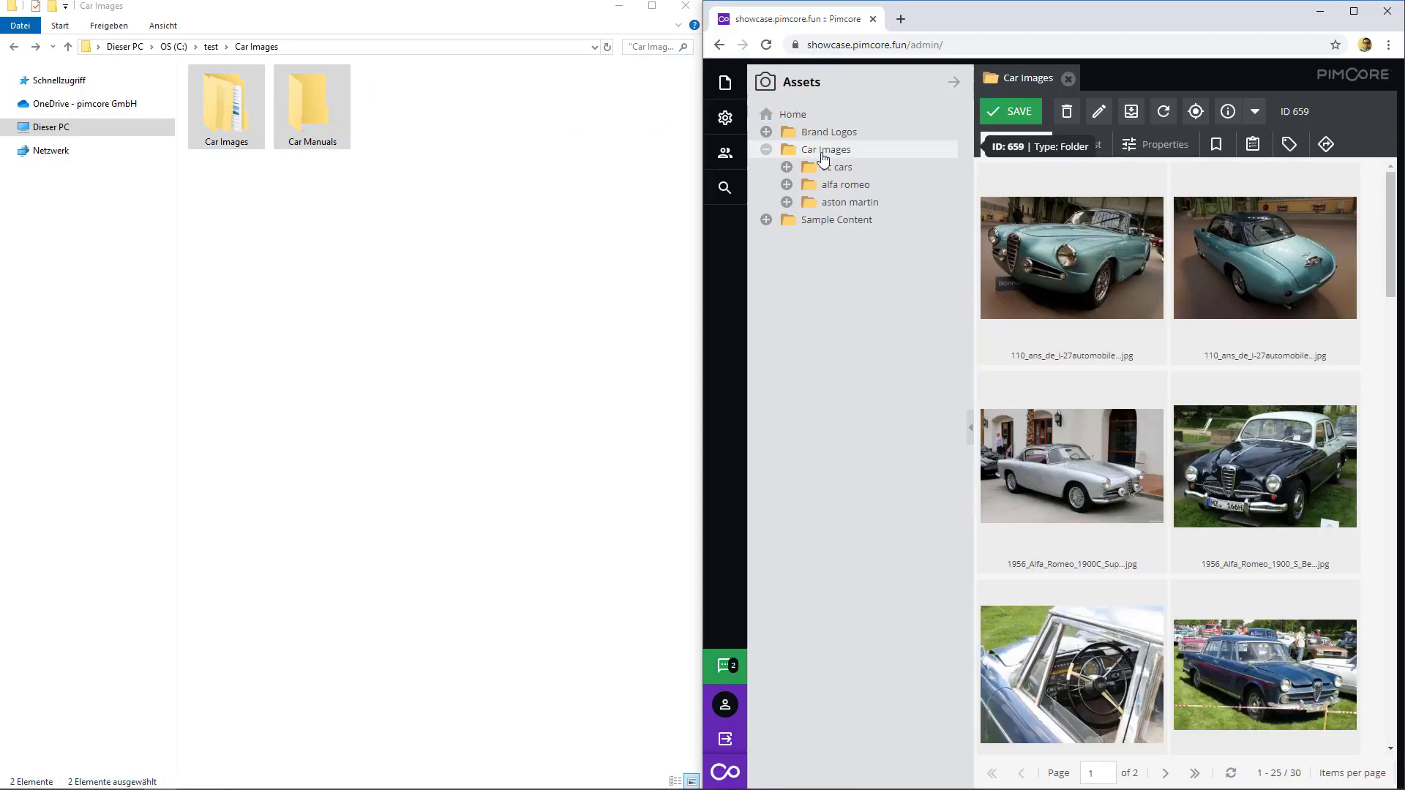
scroll(1206, 300, down, 3)
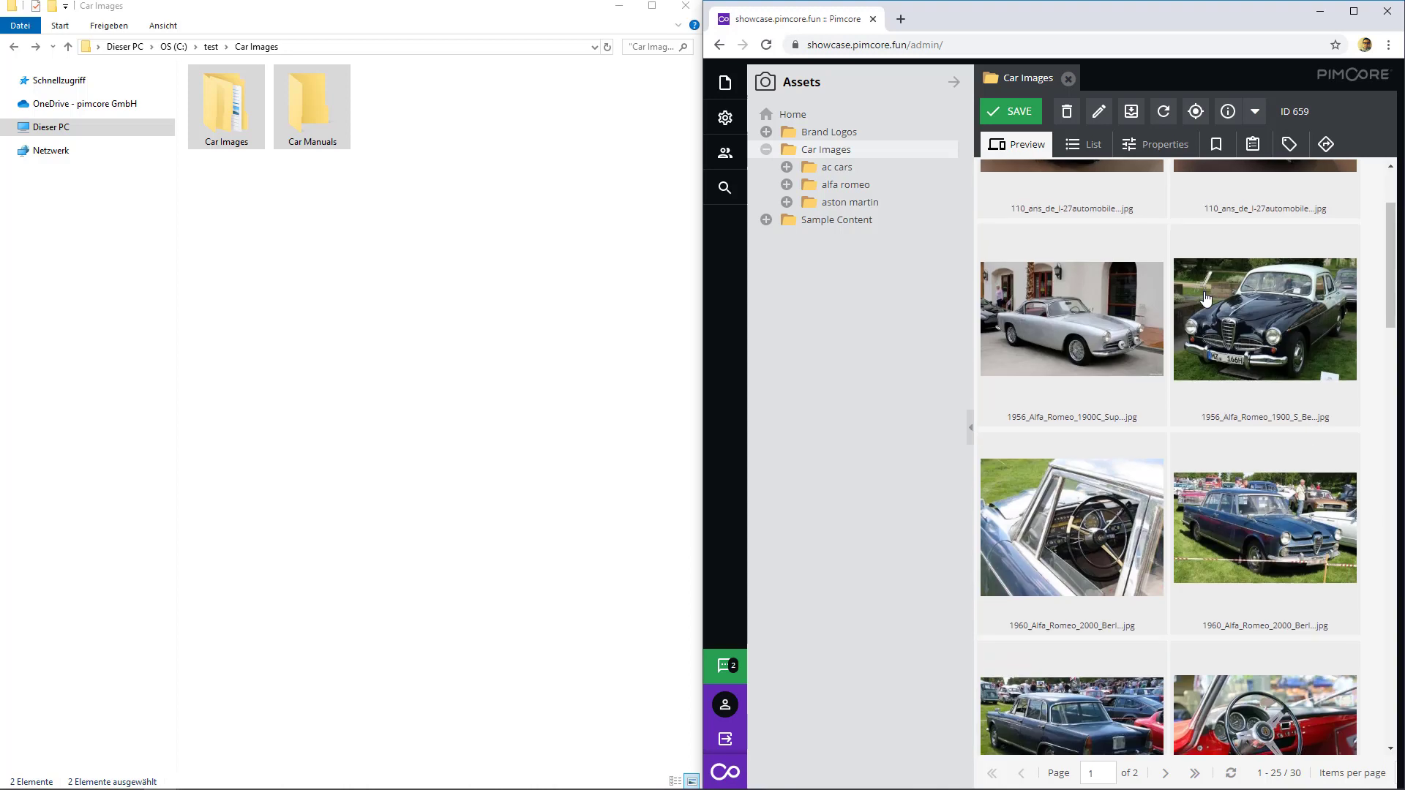
scroll(1206, 300, down, 3)
scroll(1206, 300, down, 3)
scroll(1206, 299, down, 3)
scroll(1206, 300, down, 3)
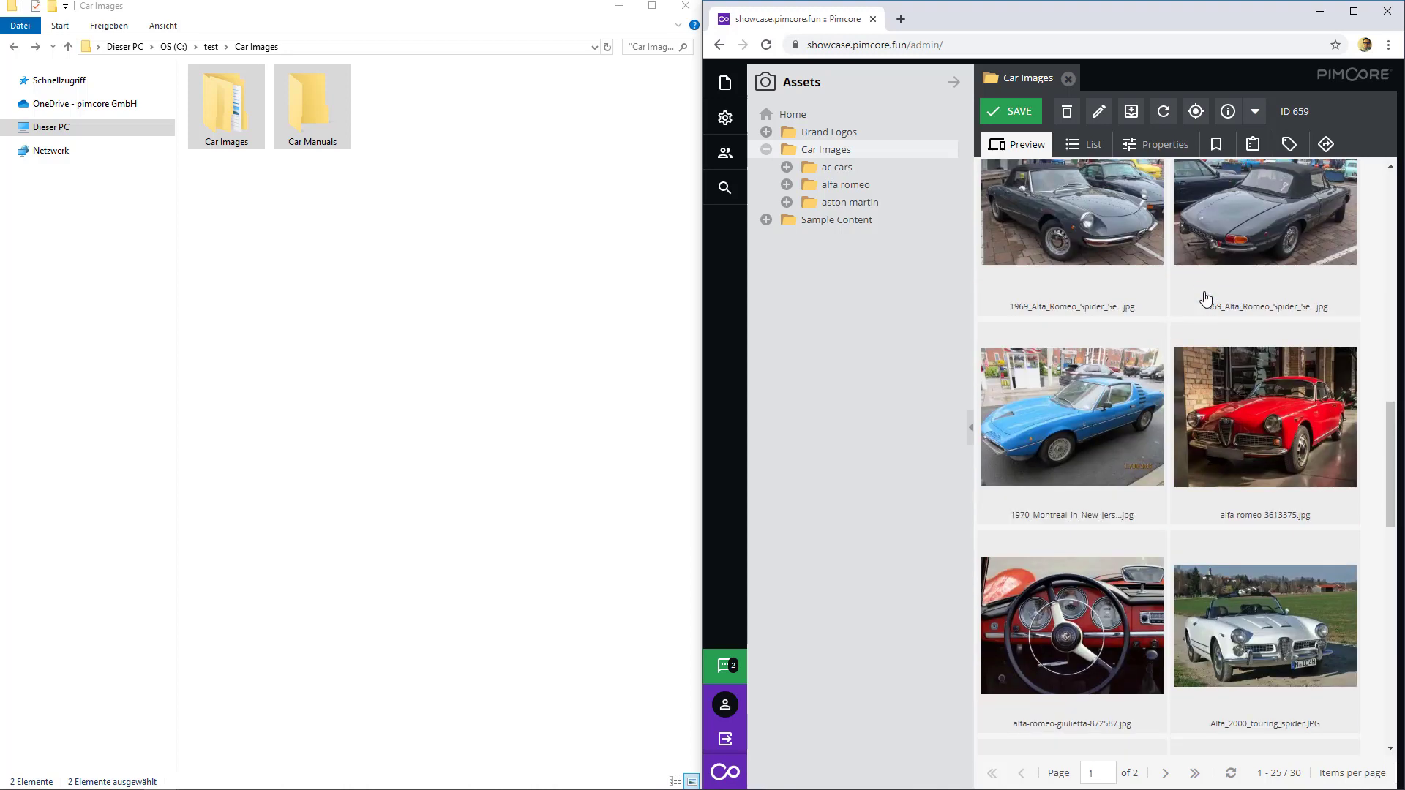
scroll(1206, 300, down, 3)
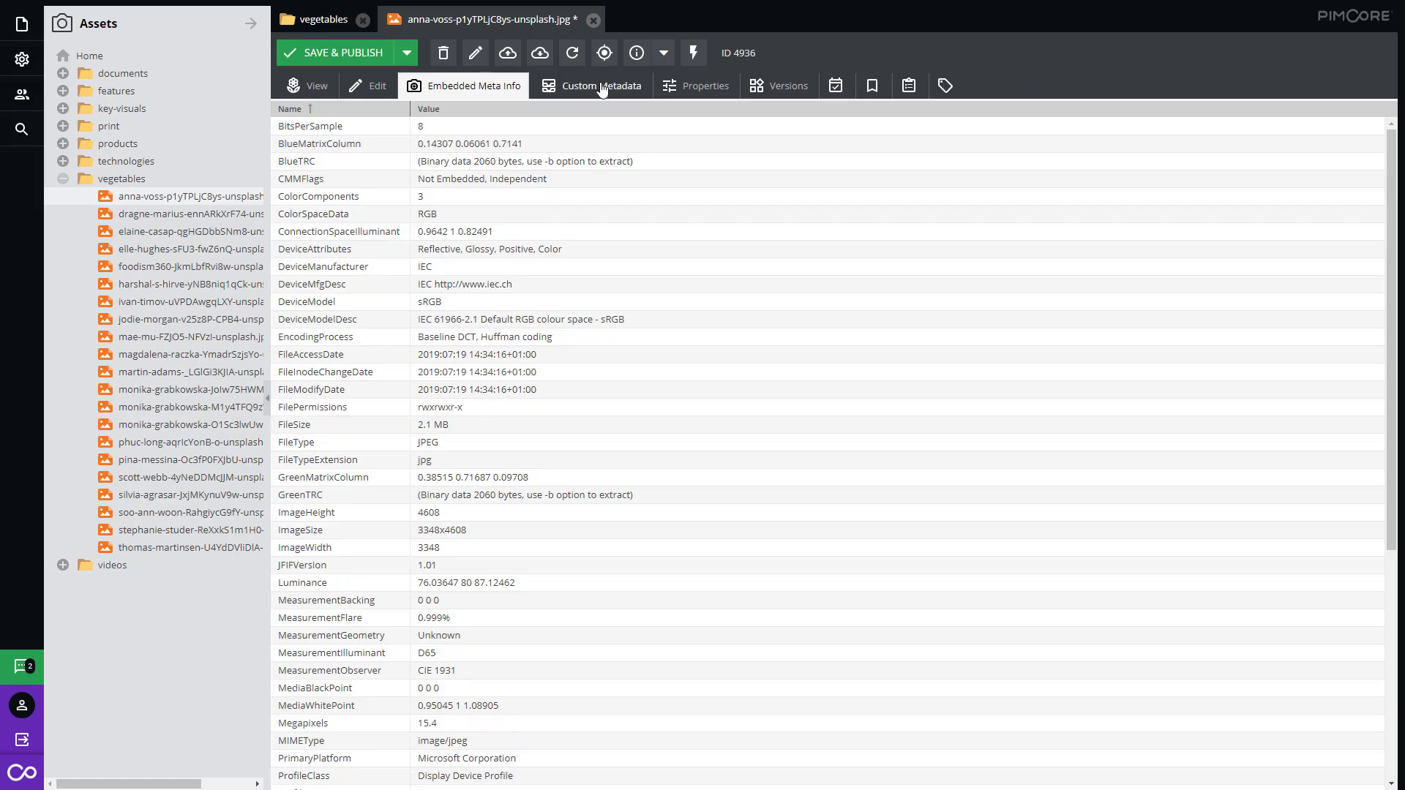
Edit the image's custom title metadata and auto-assign a country tag to the car image
click(602, 87)
click(599, 162)
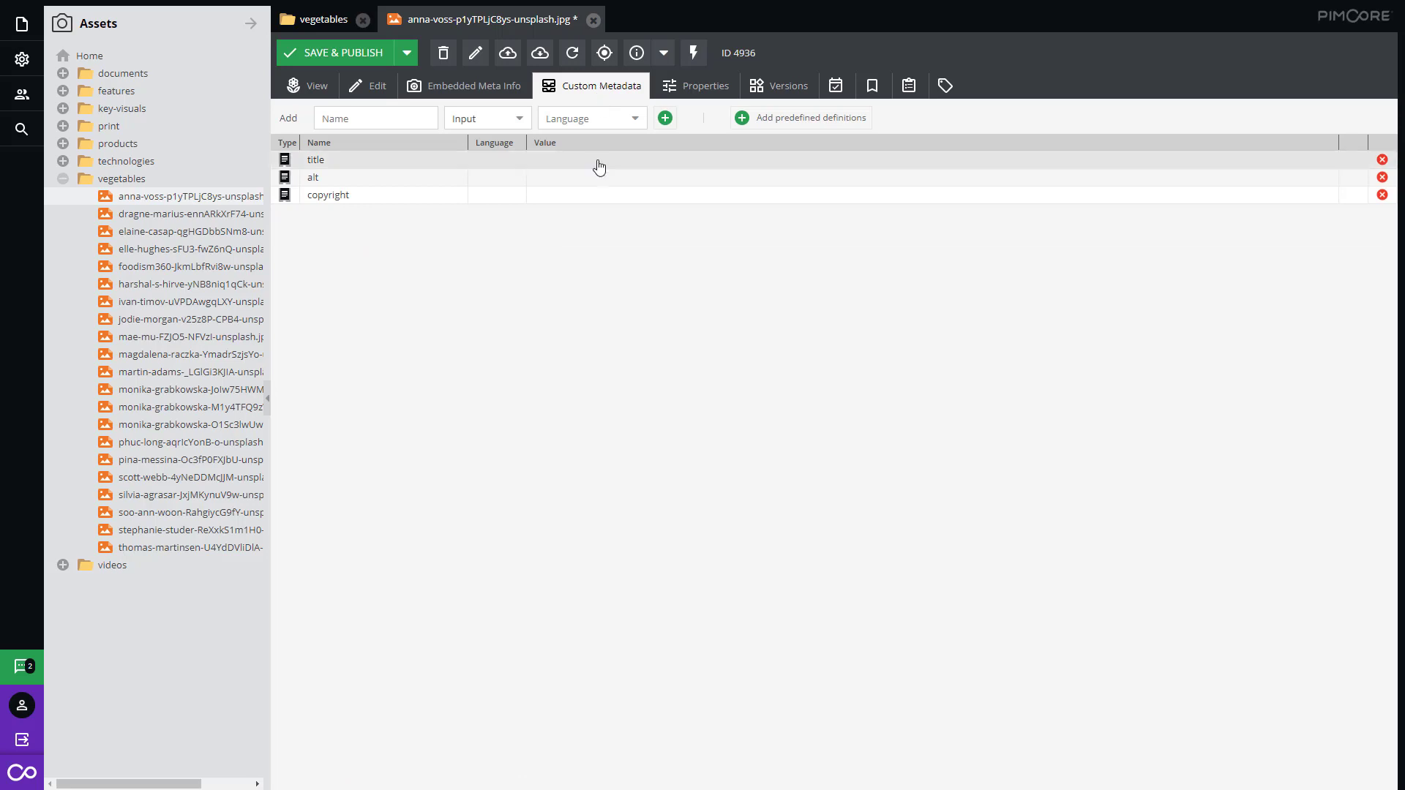
double_click(598, 161)
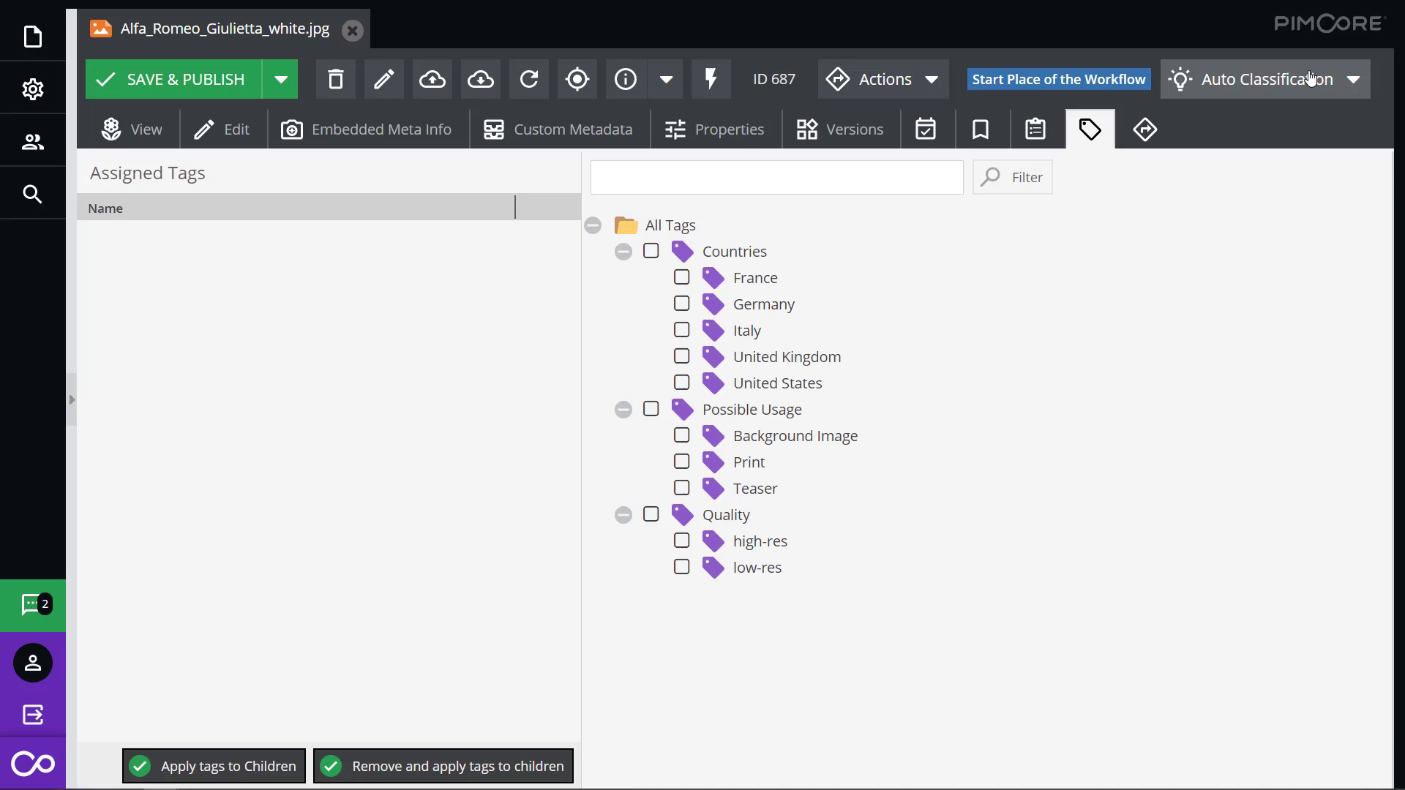
click(1310, 79)
click(1240, 117)
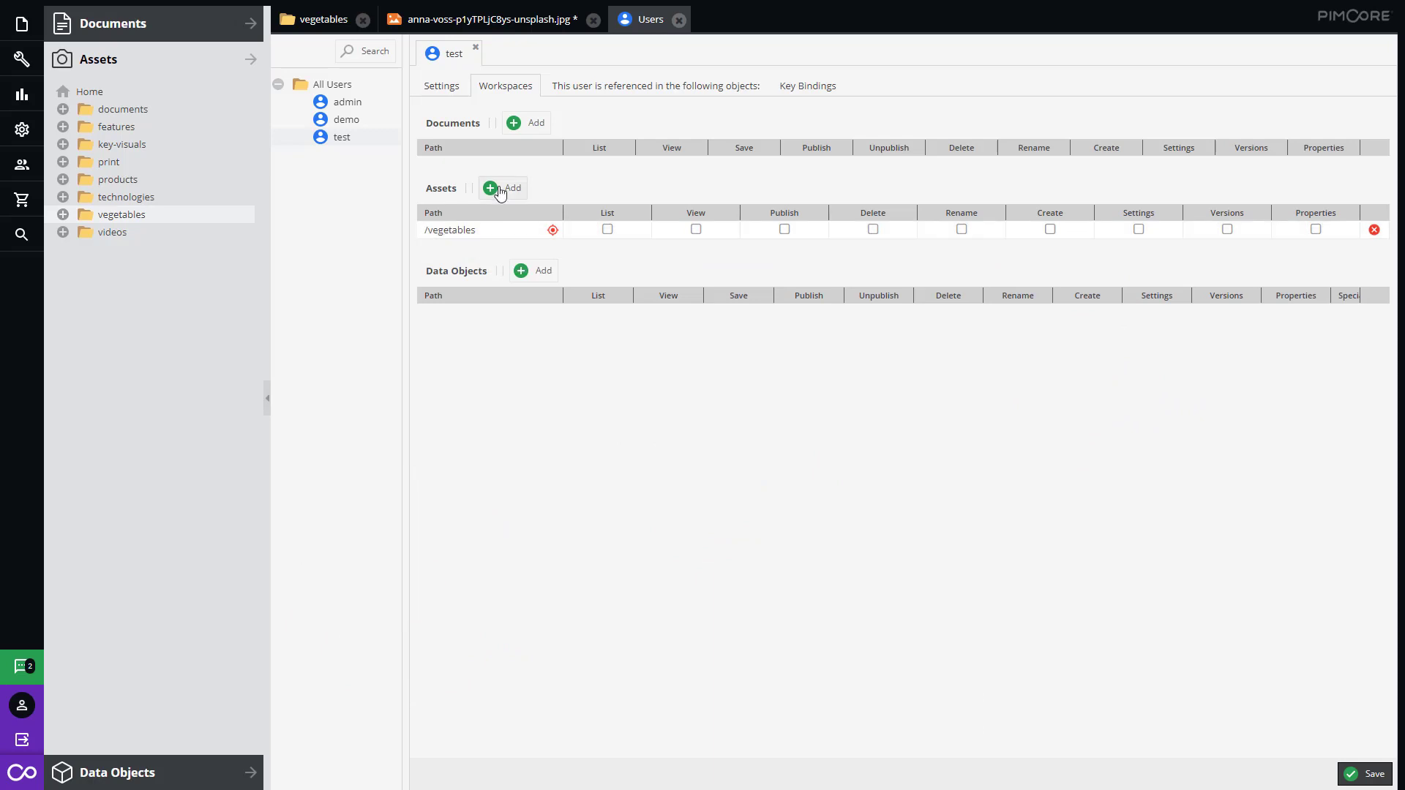
Add asset workspaces for /videos with List and View, and /vegetables with List
click(503, 189)
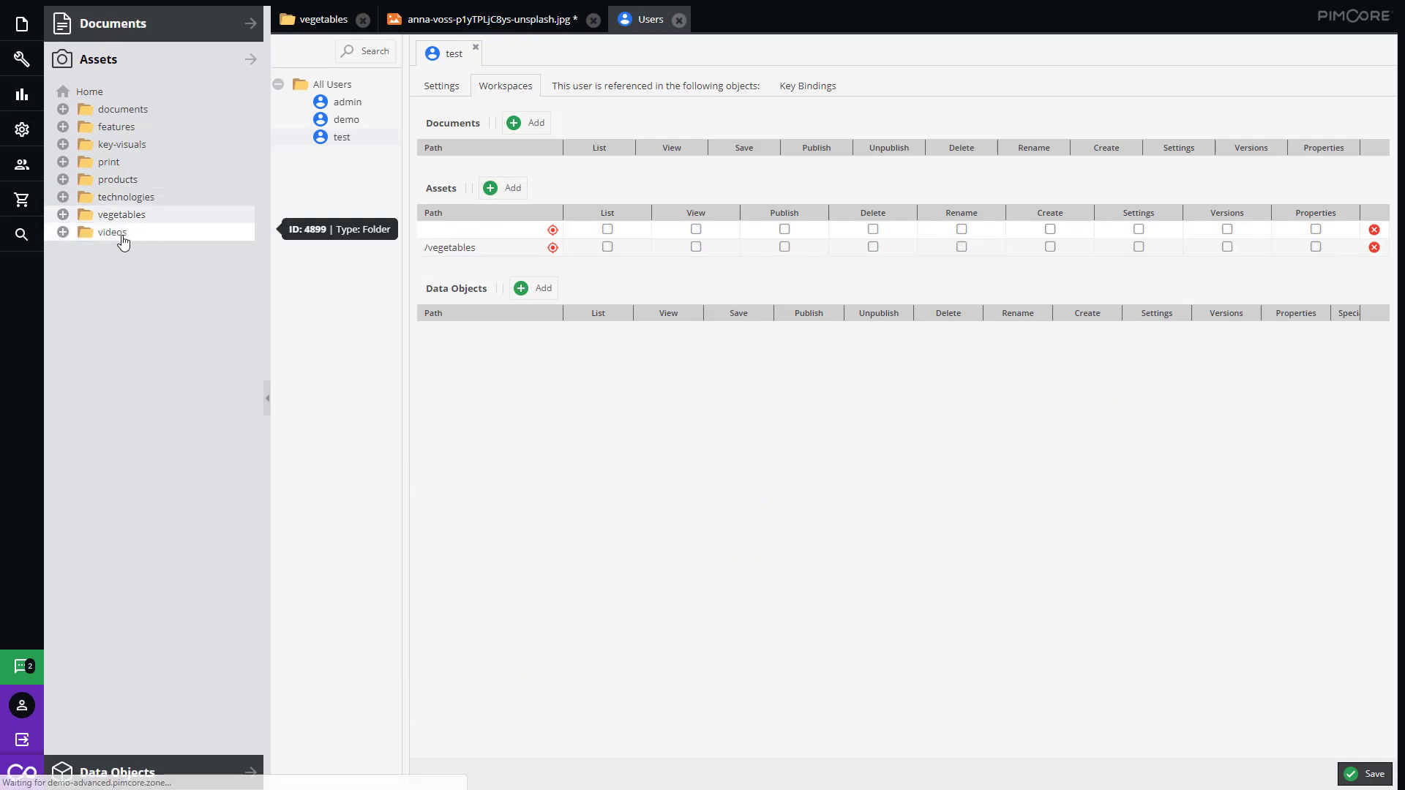
drag(112, 233, 455, 229)
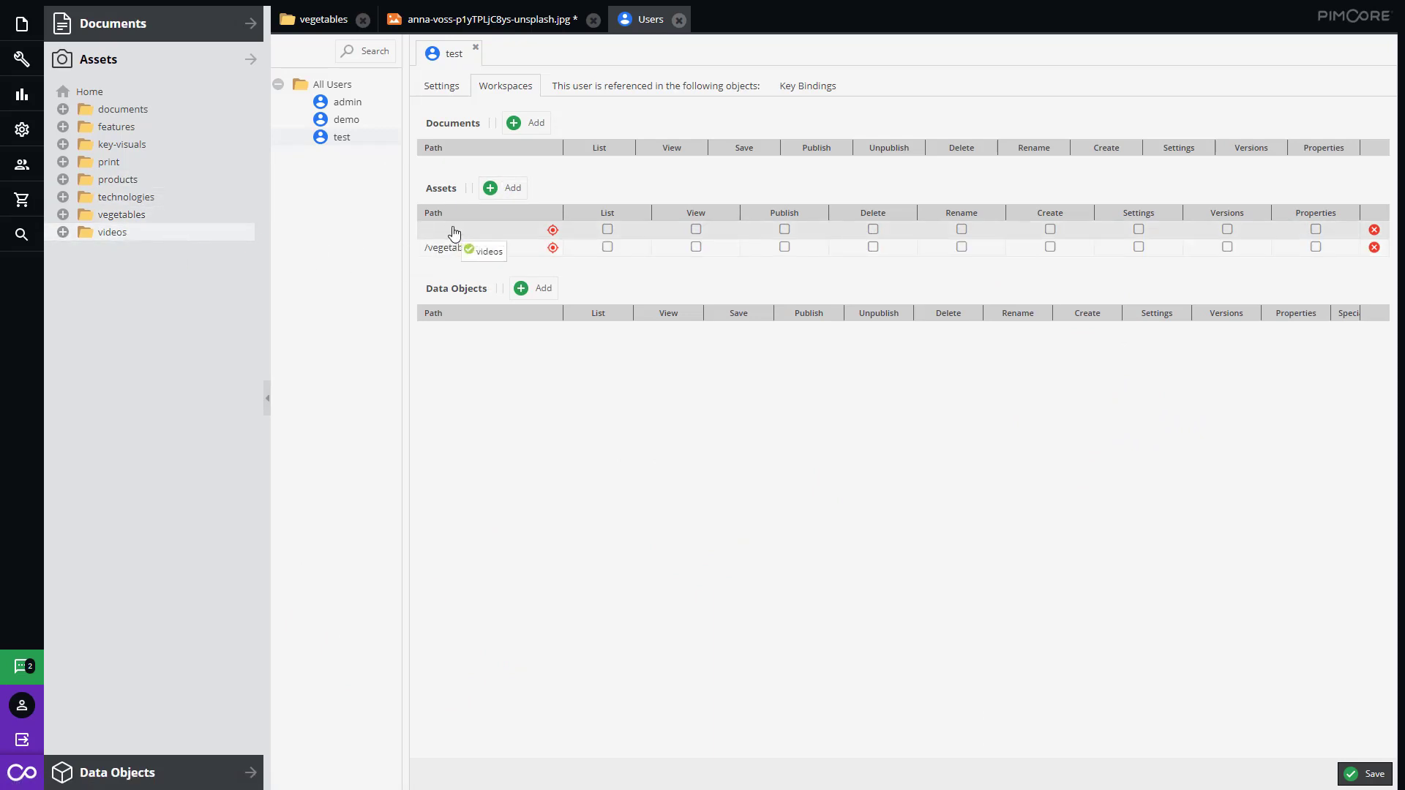
click(607, 247)
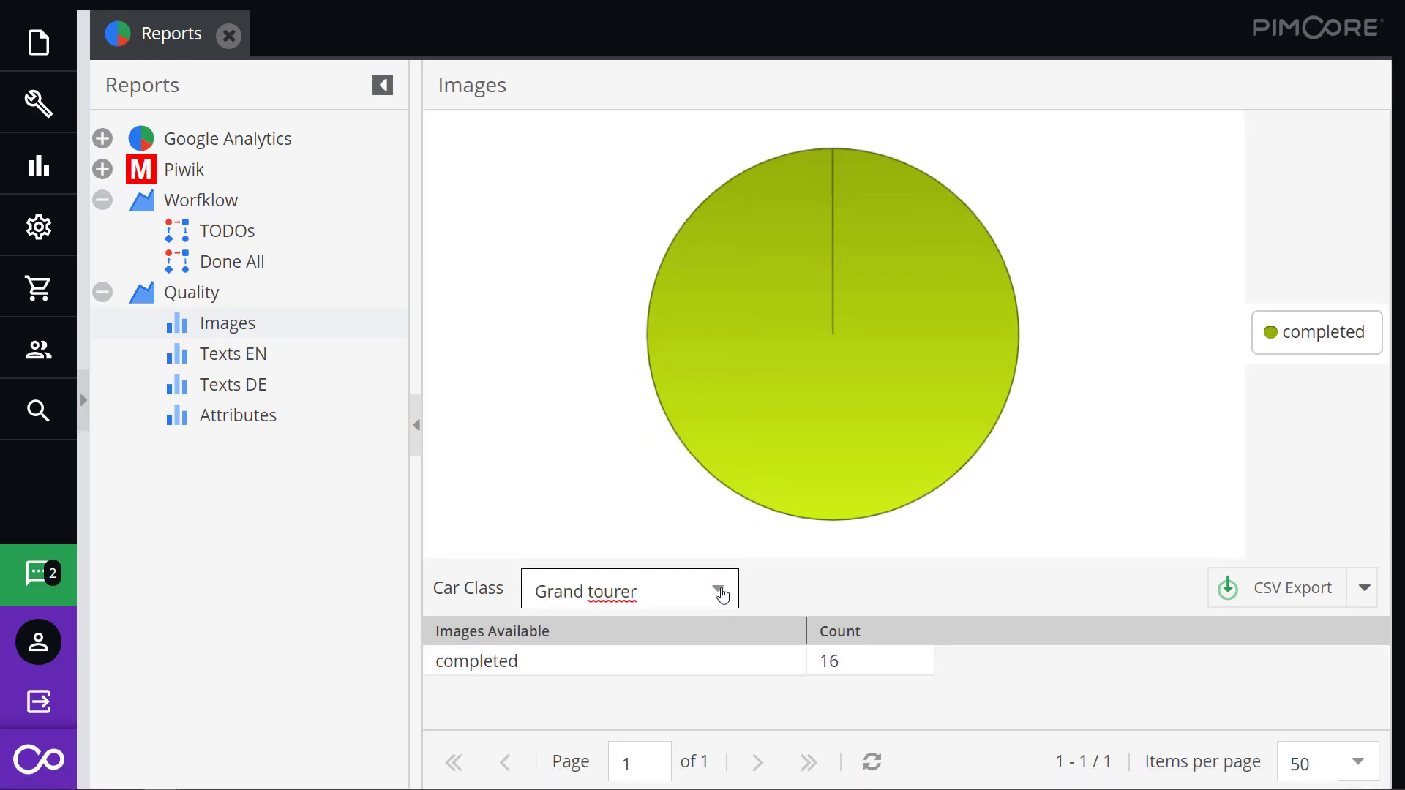
Filter the images report to Family car and set the empty portlet to Quality_Attributes
click(657, 372)
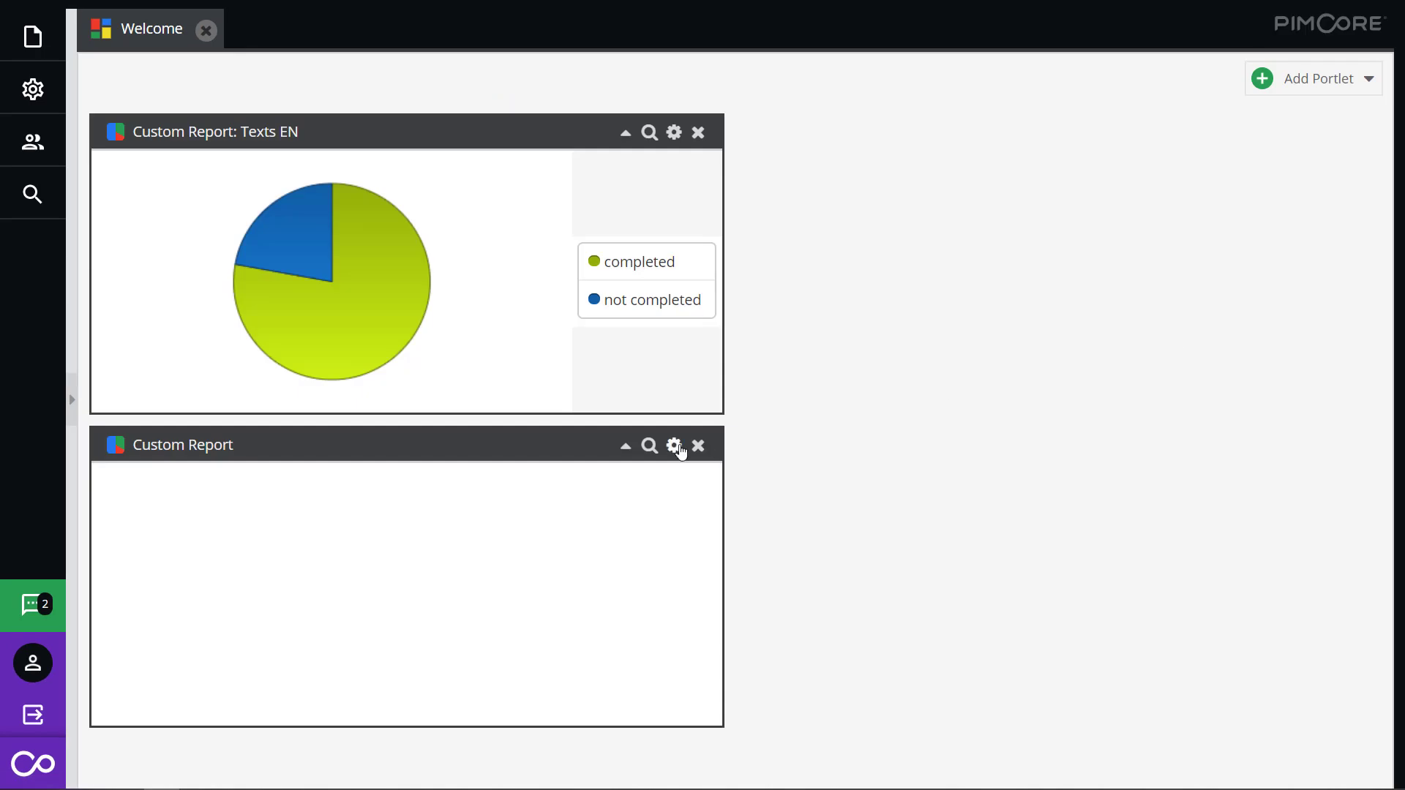
click(675, 447)
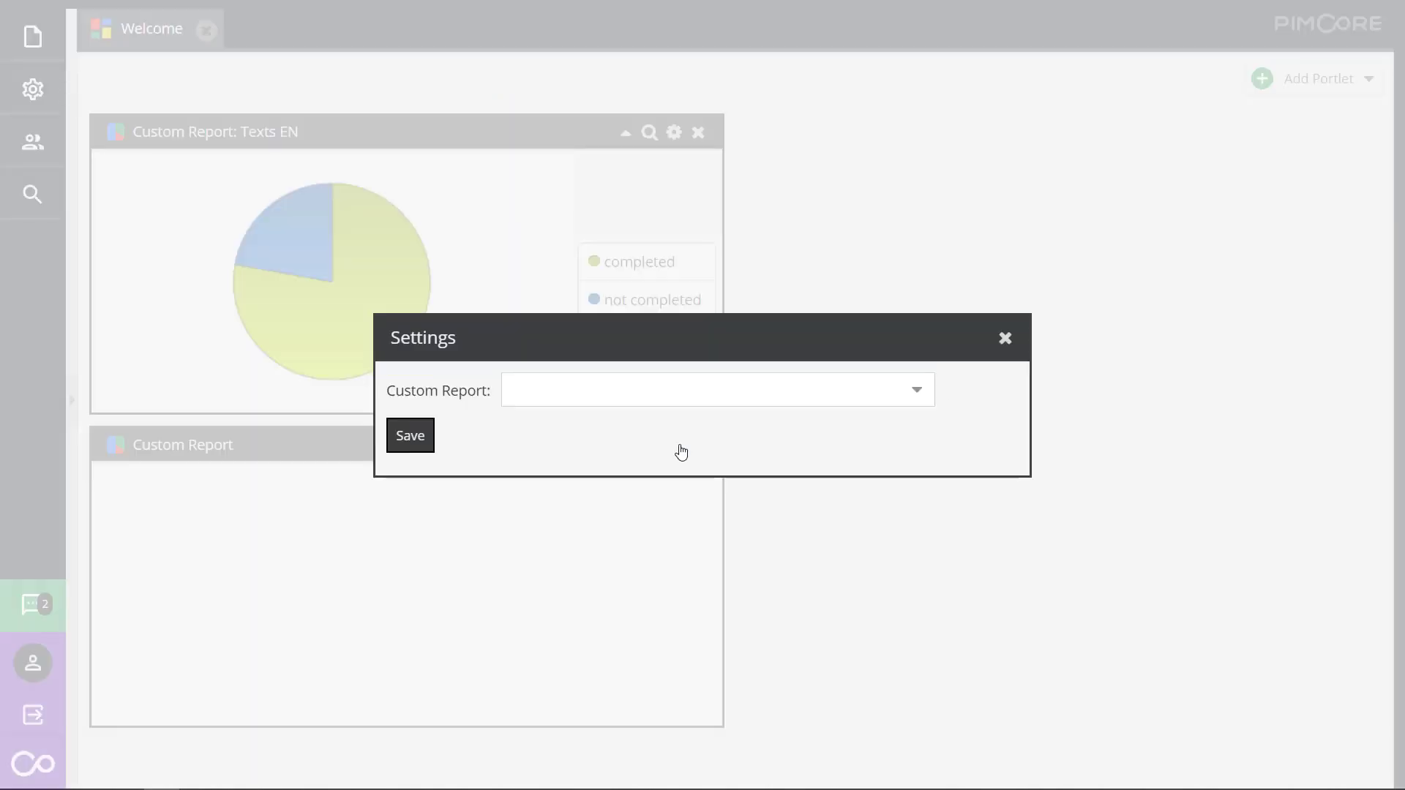
click(923, 393)
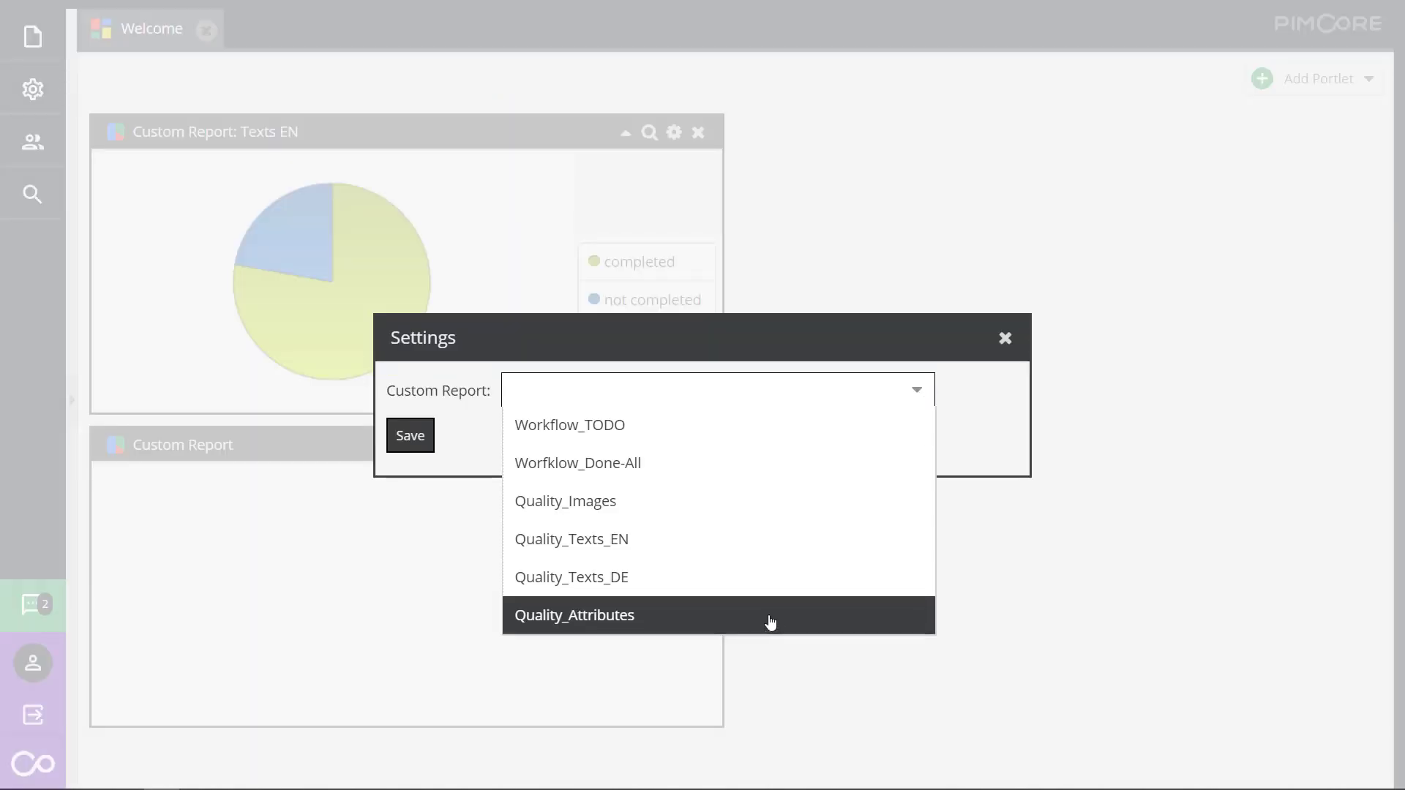
click(774, 617)
click(410, 436)
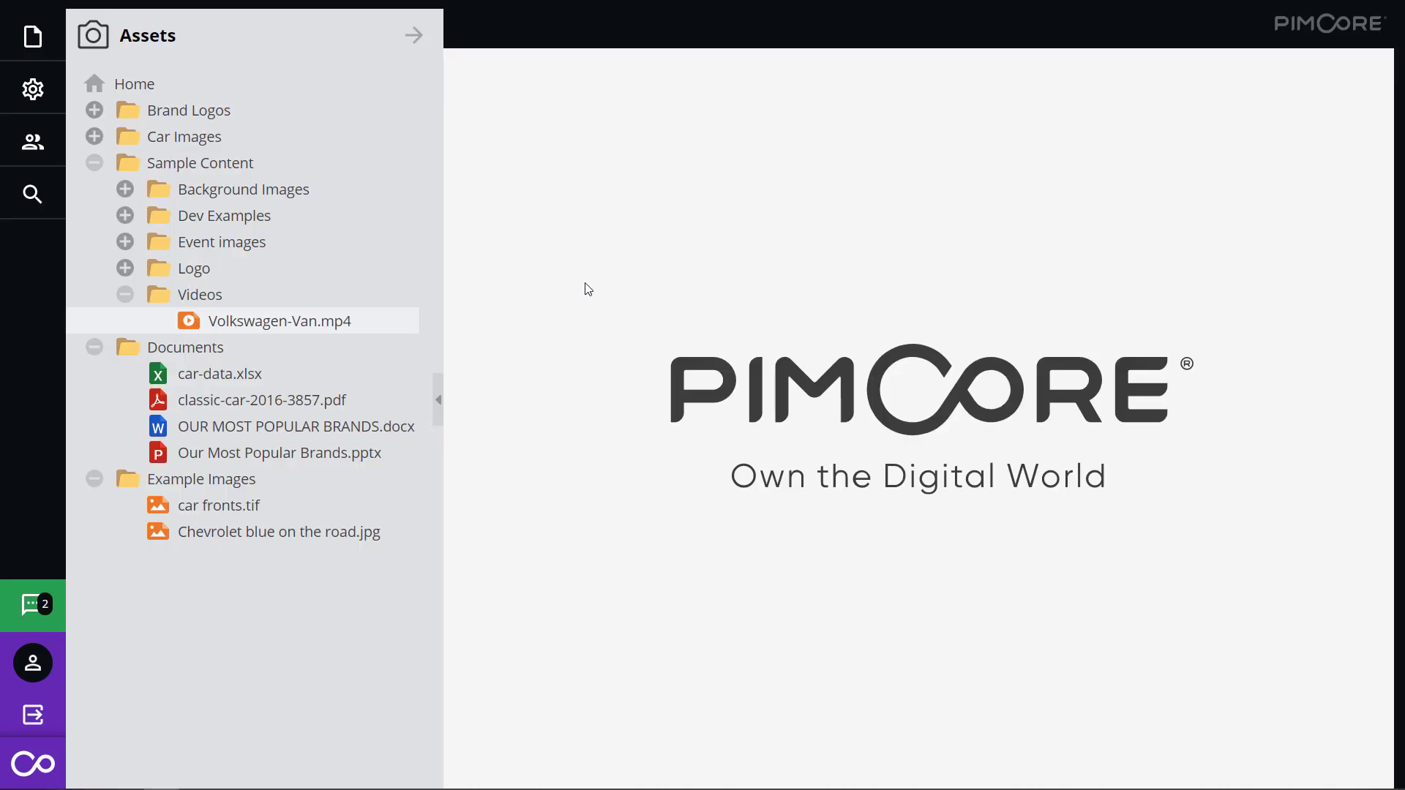
Preview car-data.xlsx, then classic-car-2016-3857.pdf at its second page
click(220, 374)
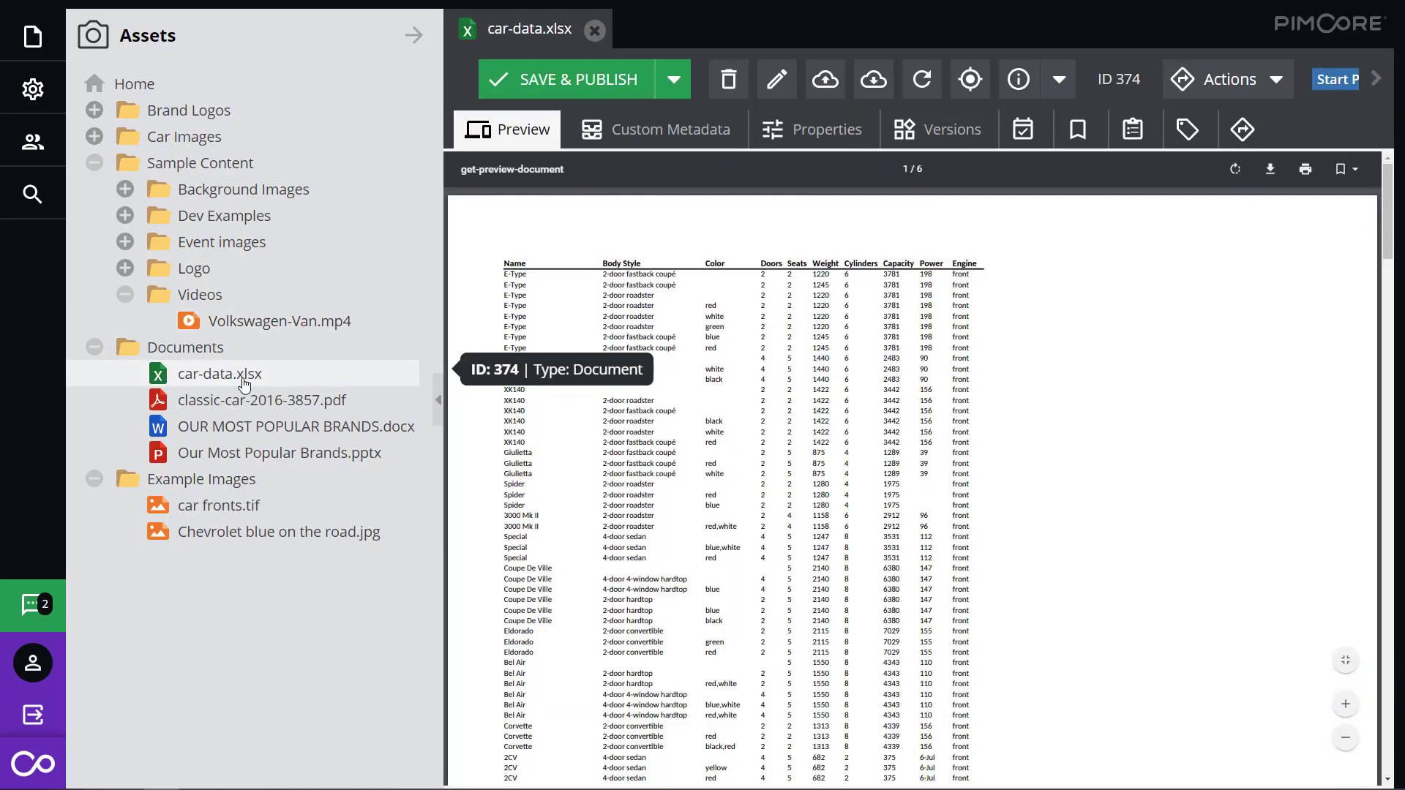
click(250, 400)
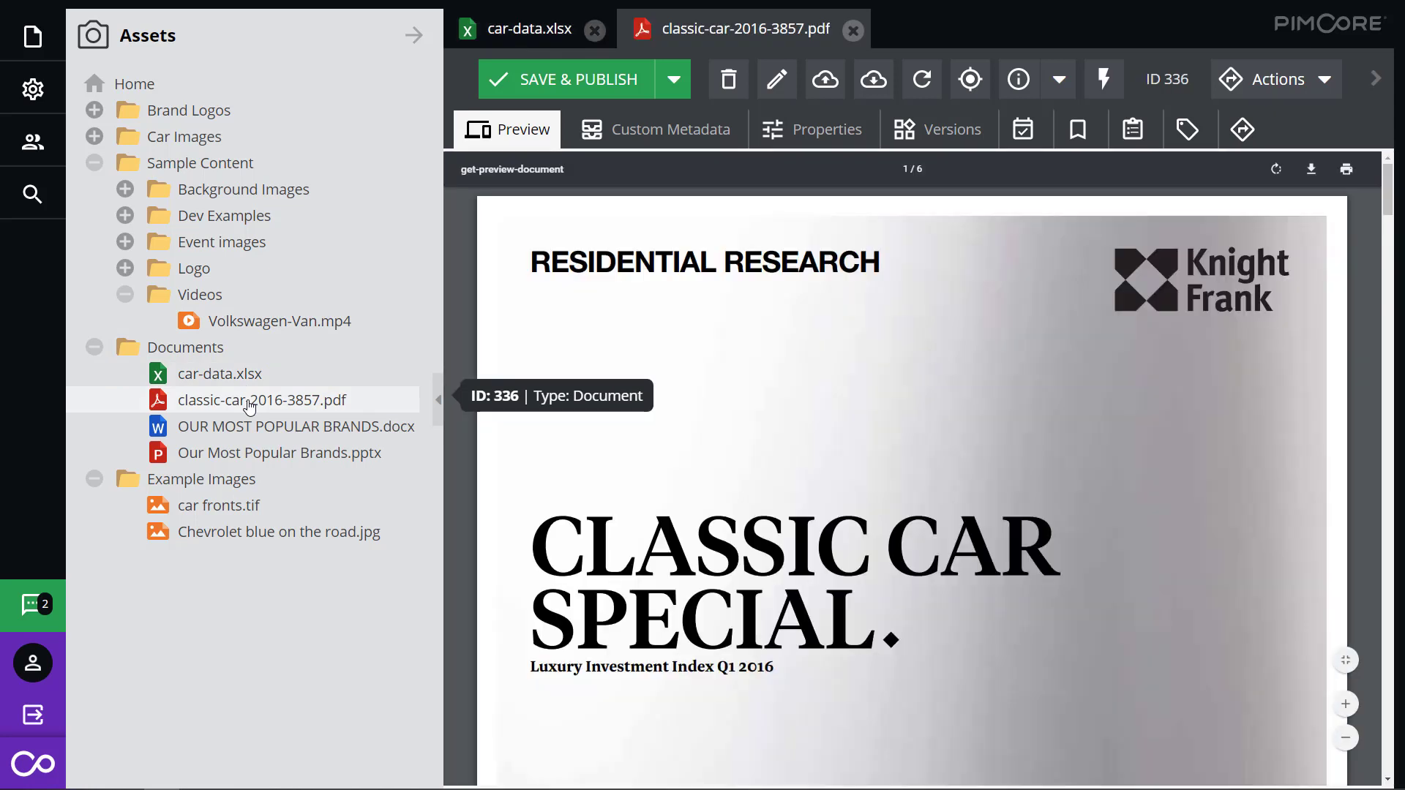
scroll(754, 388, down, 5)
scroll(755, 388, down, 5)
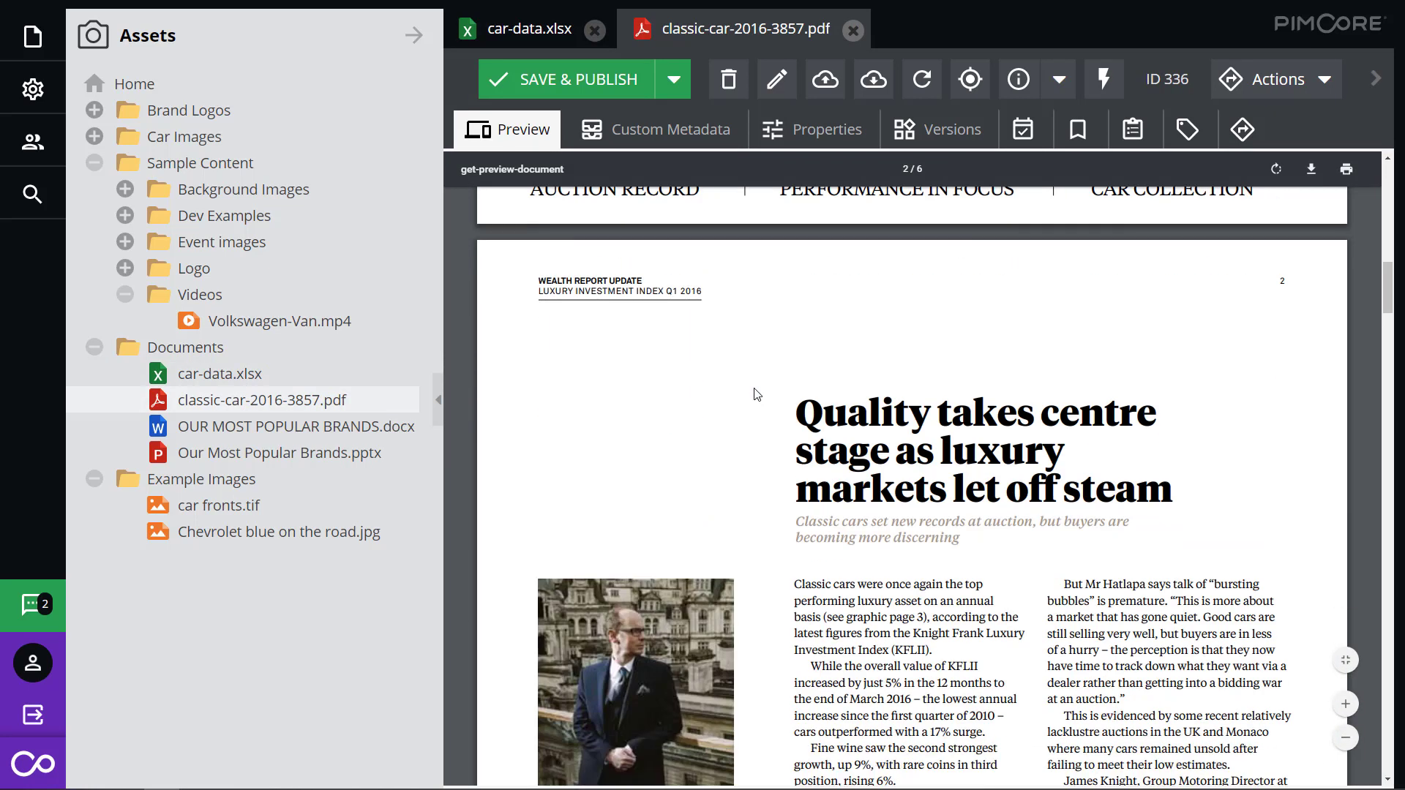
scroll(703, 406, down, 2)
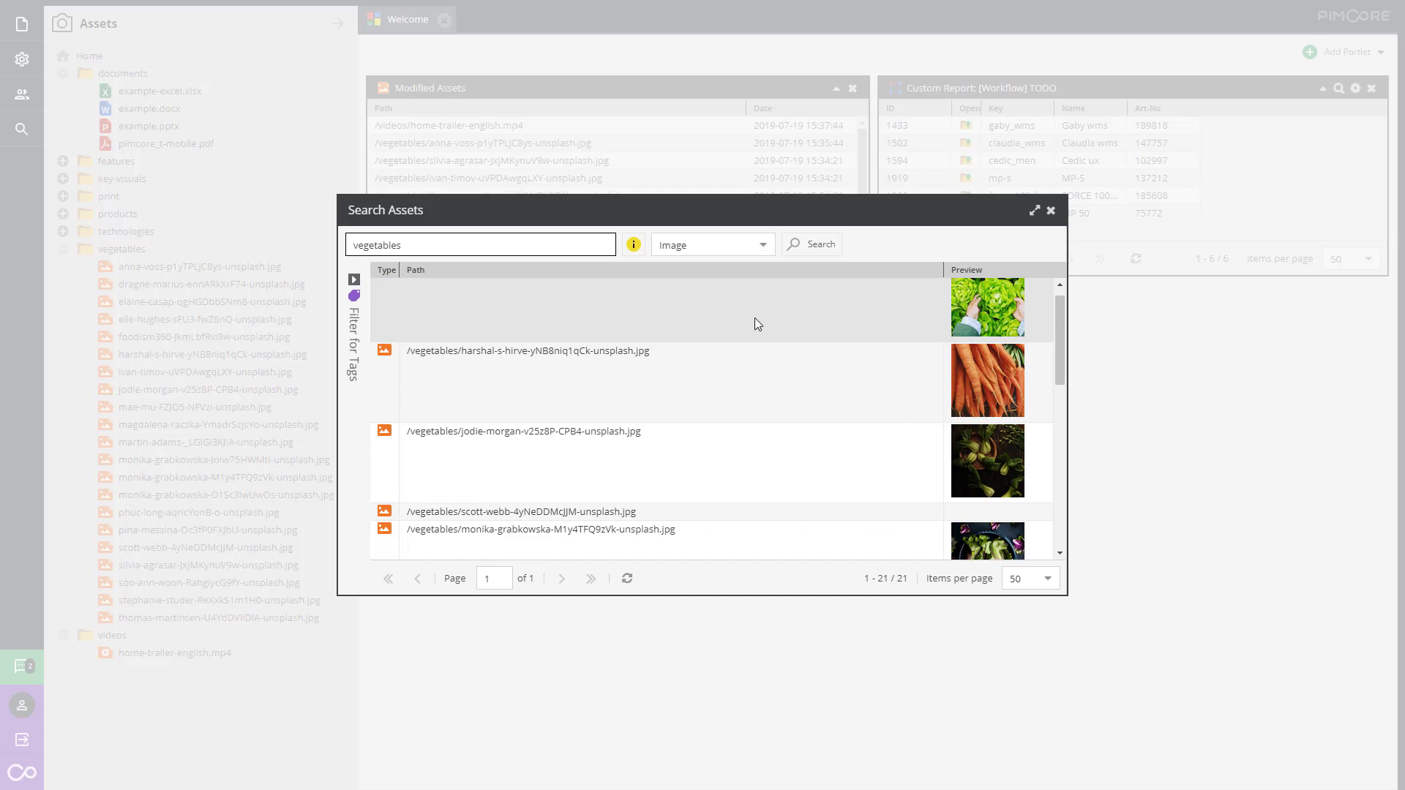
scroll(754, 323, down, 3)
scroll(724, 329, down, 3)
scroll(702, 329, down, 2)
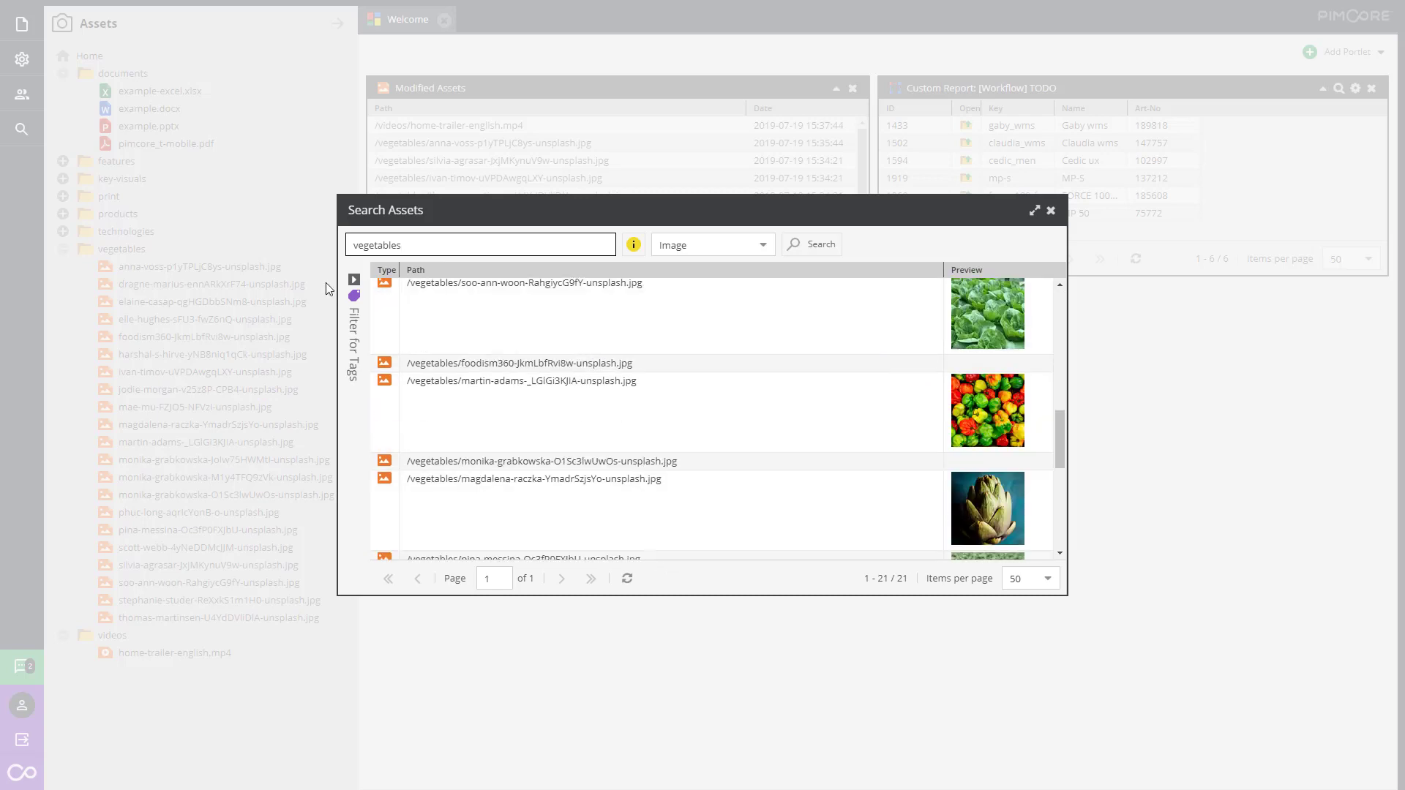
Tick the green color tag in the search's 'Filter for Tags' panel
click(354, 283)
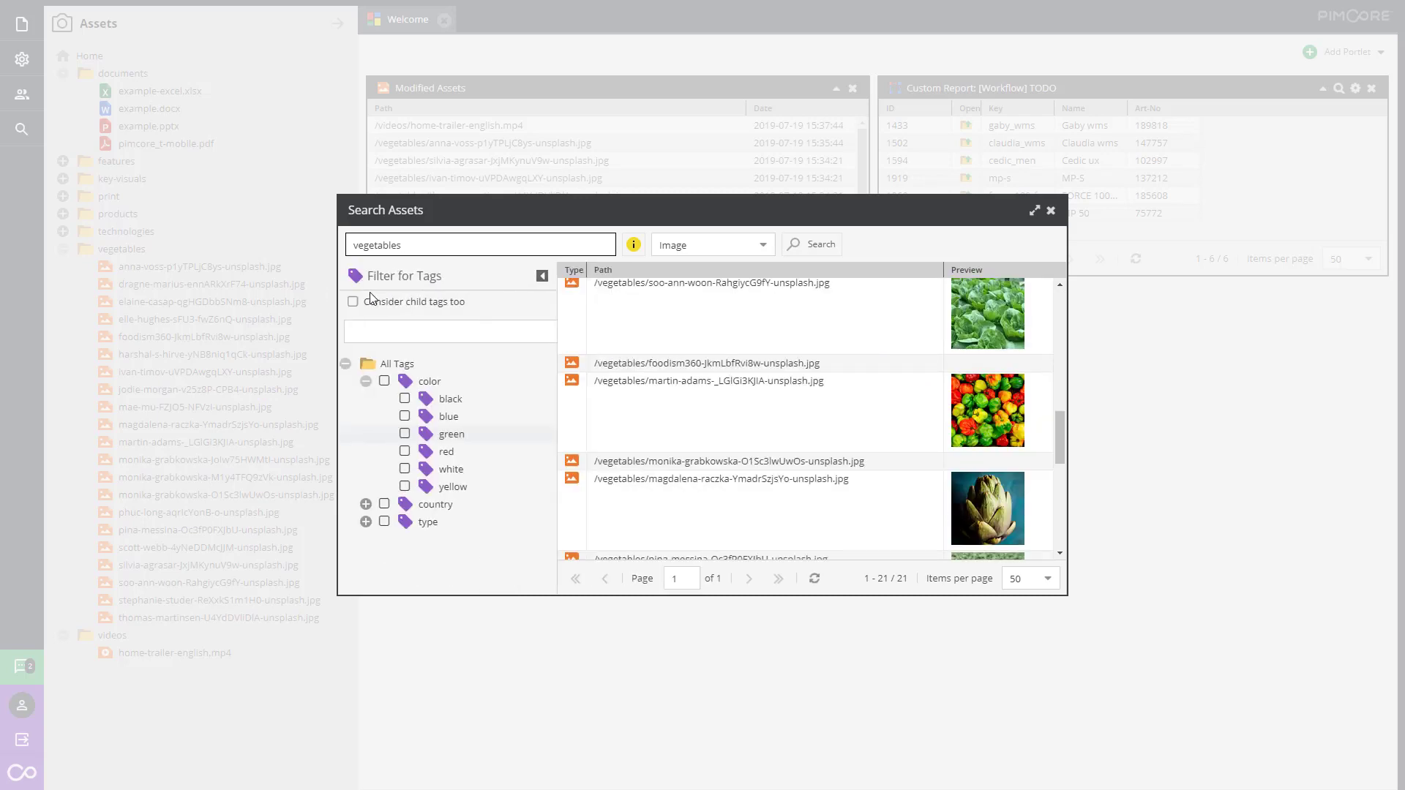
click(405, 434)
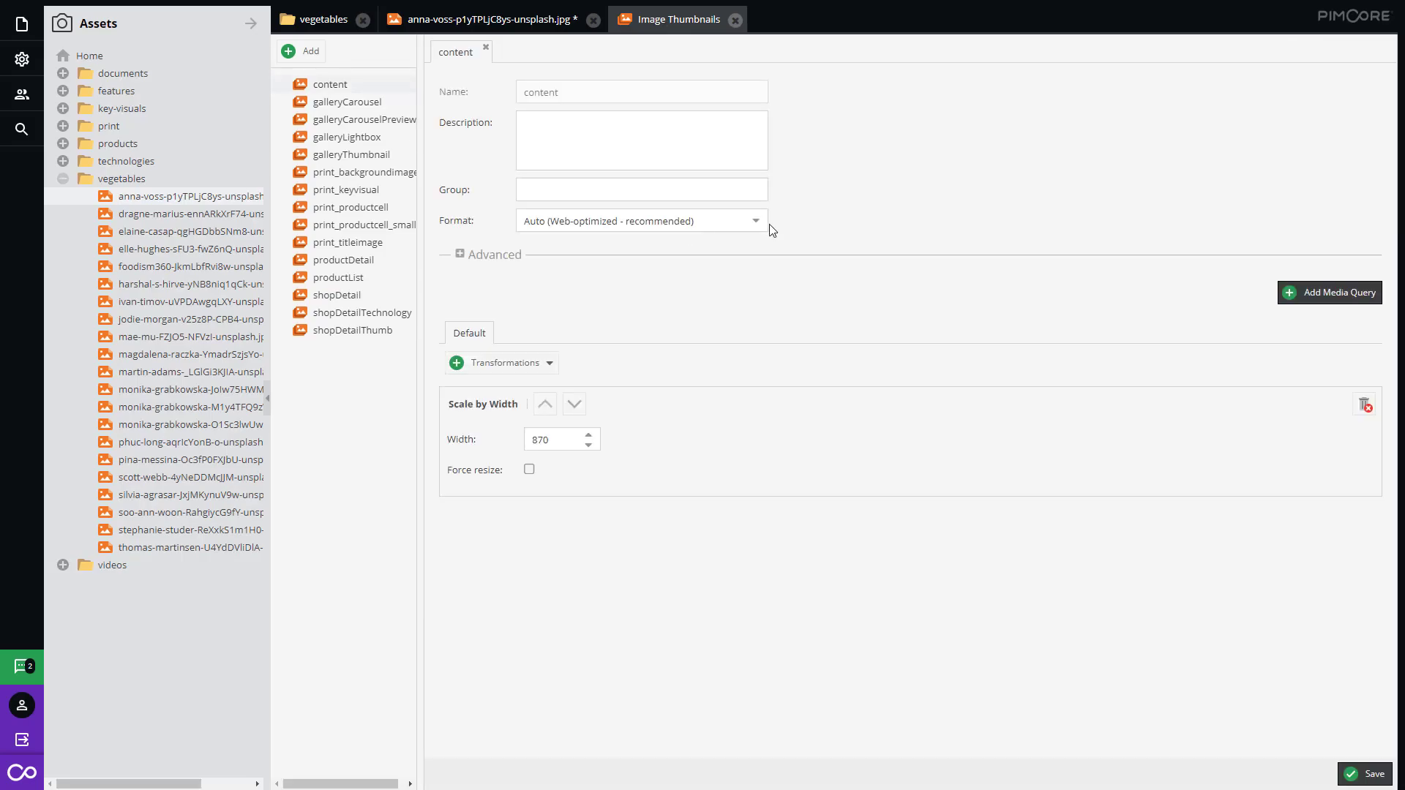
Set the content thumbnail format to PNG, add 5×5 Round Corners, and save
click(757, 223)
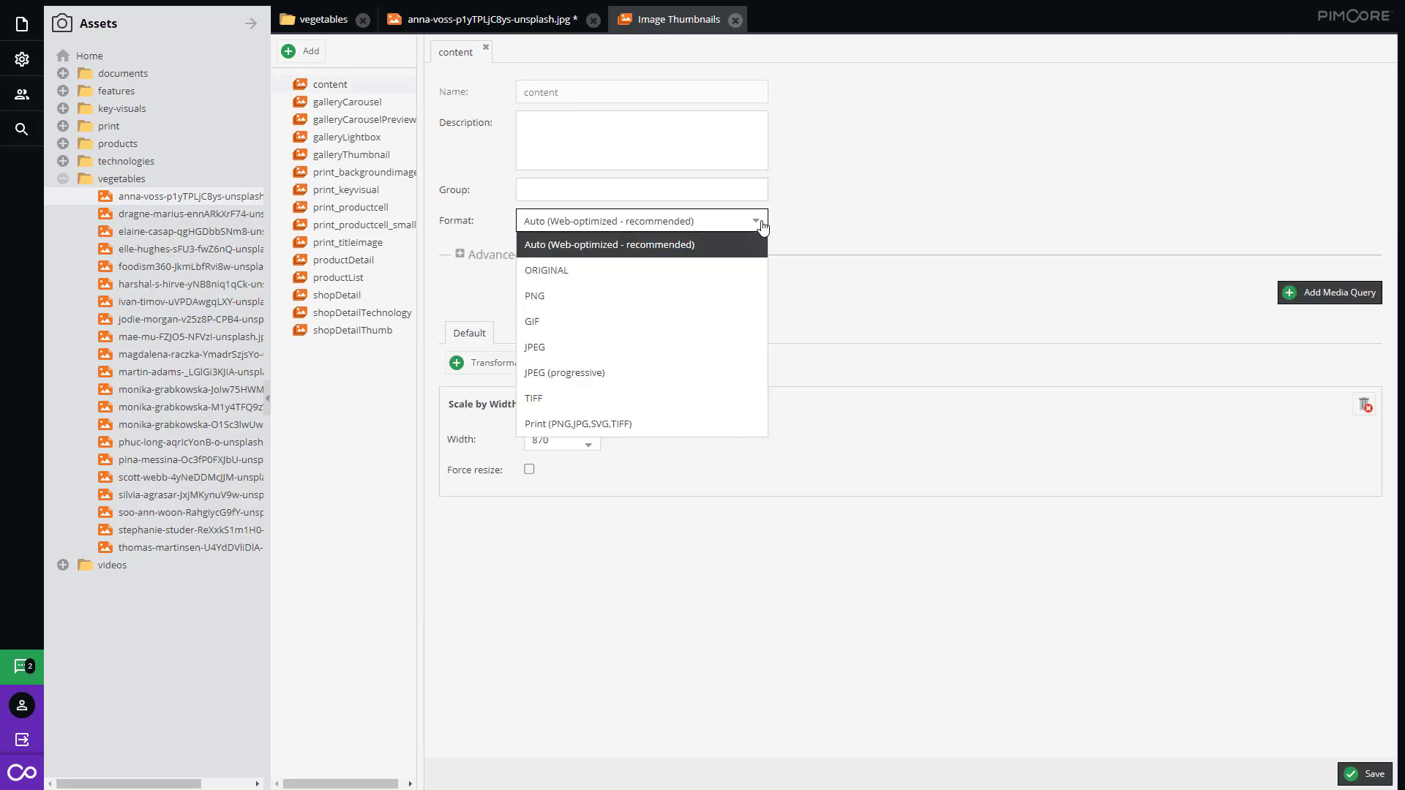
click(534, 295)
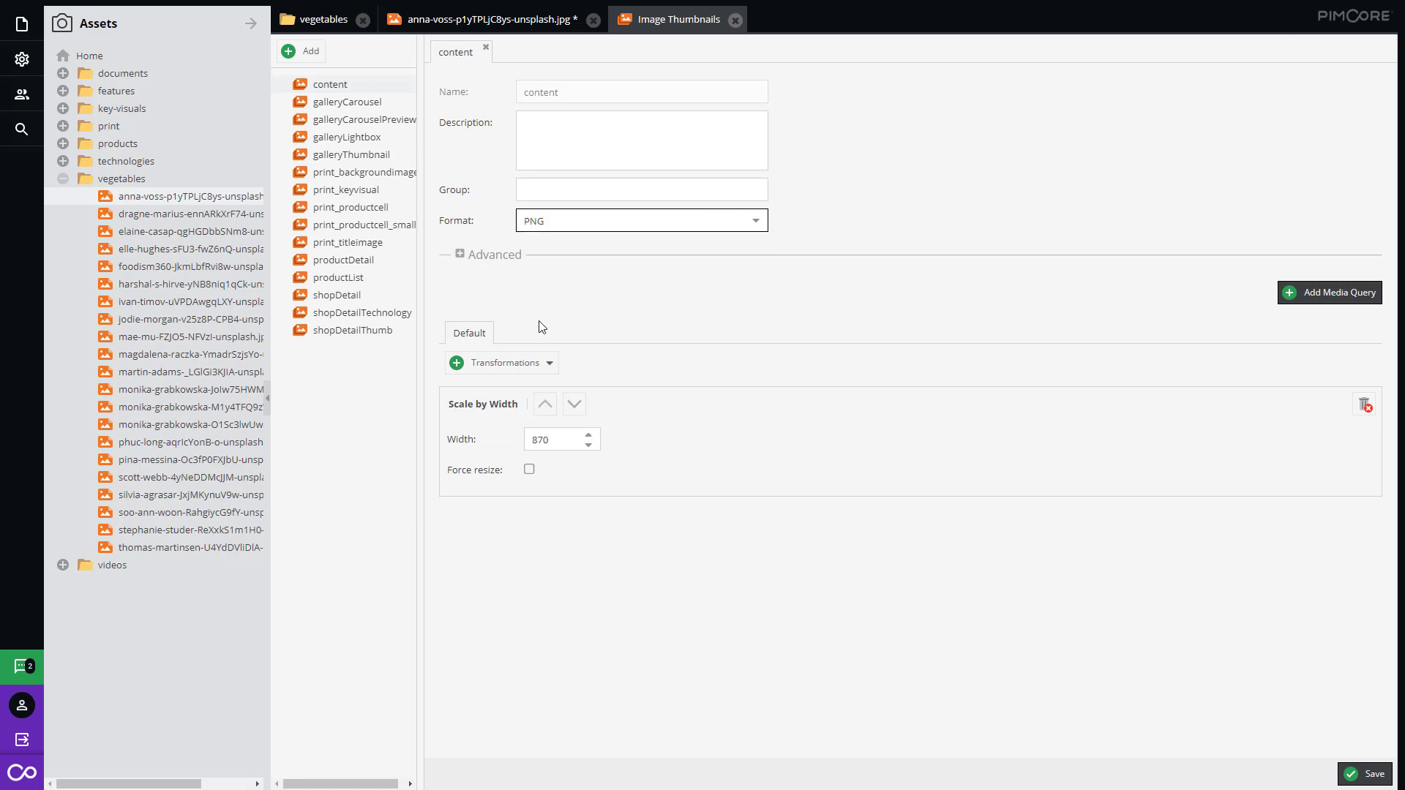
click(533, 365)
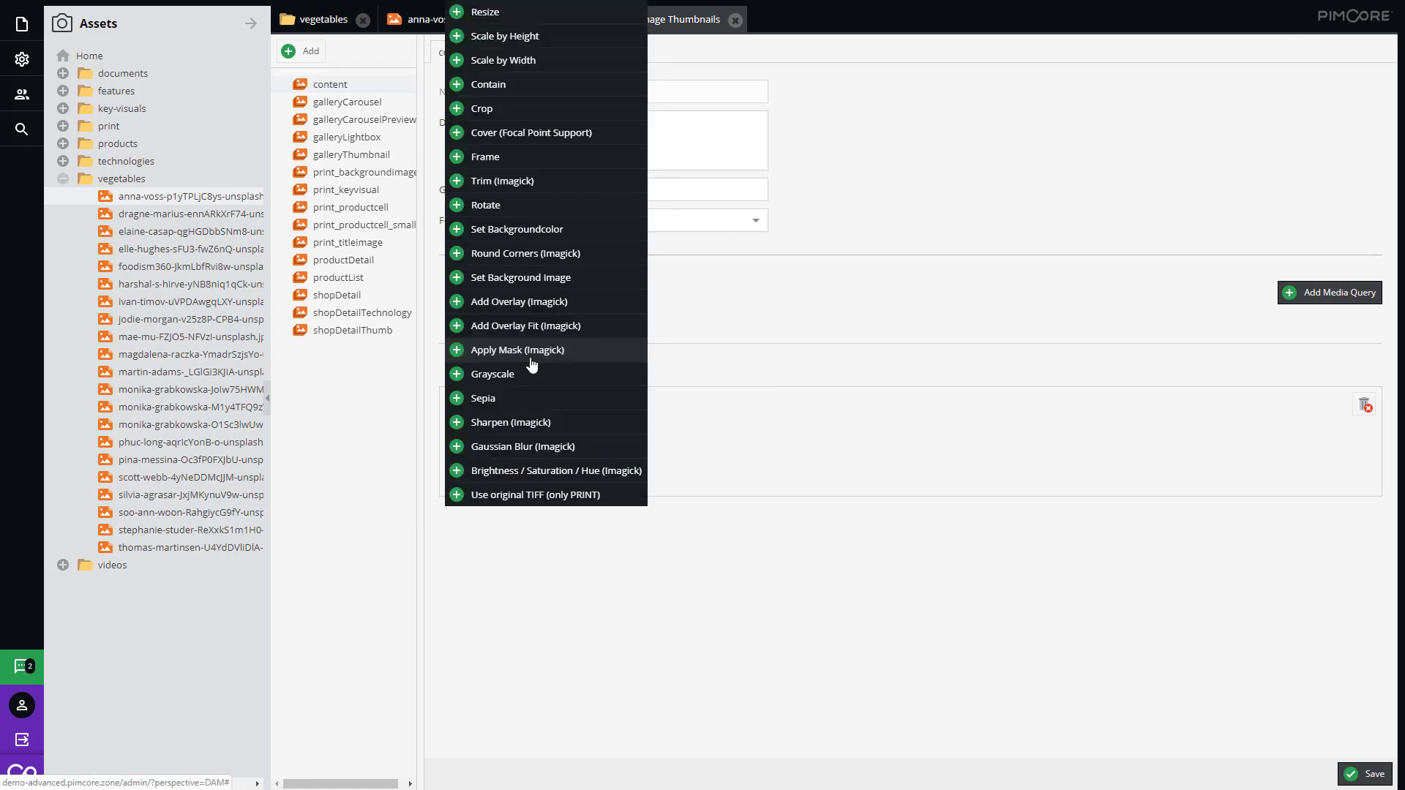
click(525, 253)
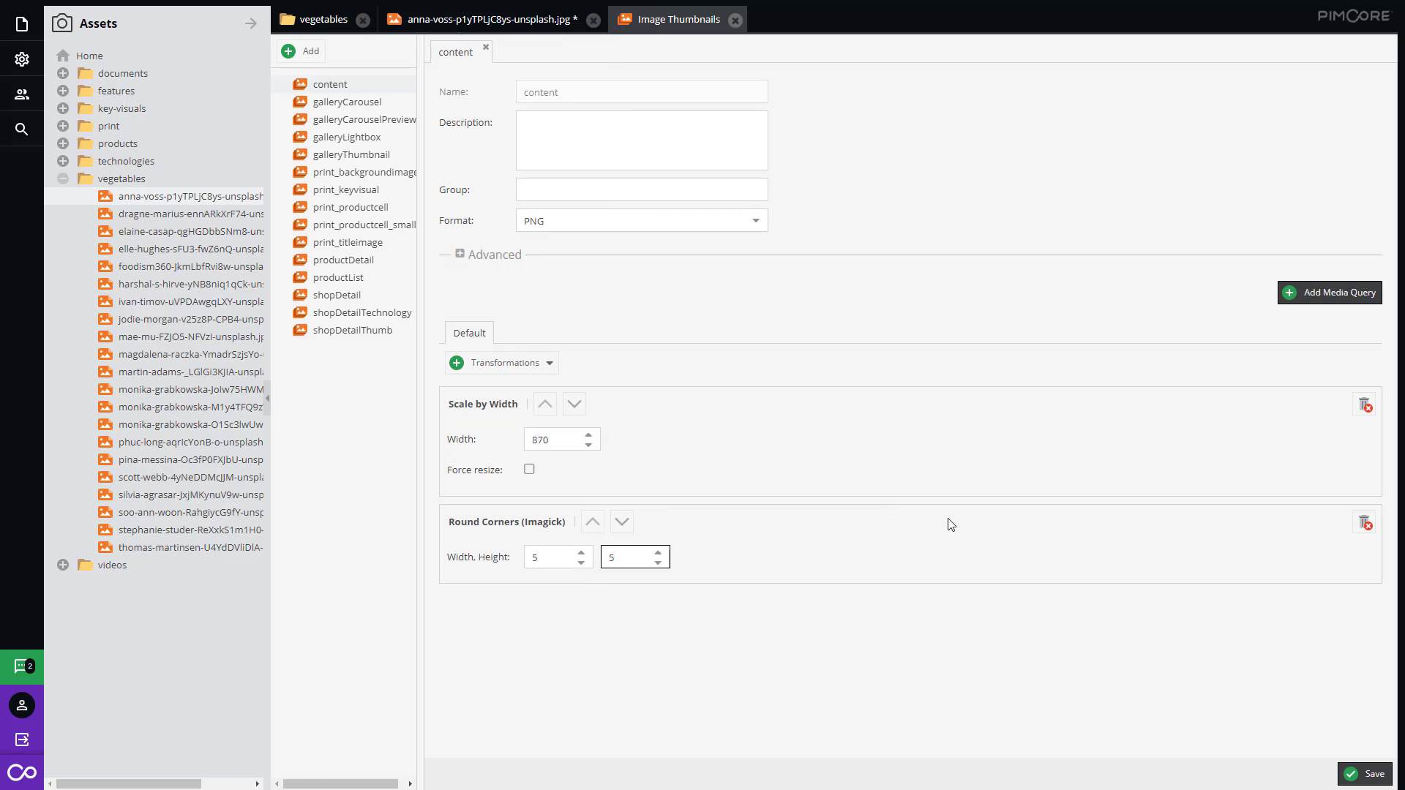
click(1359, 773)
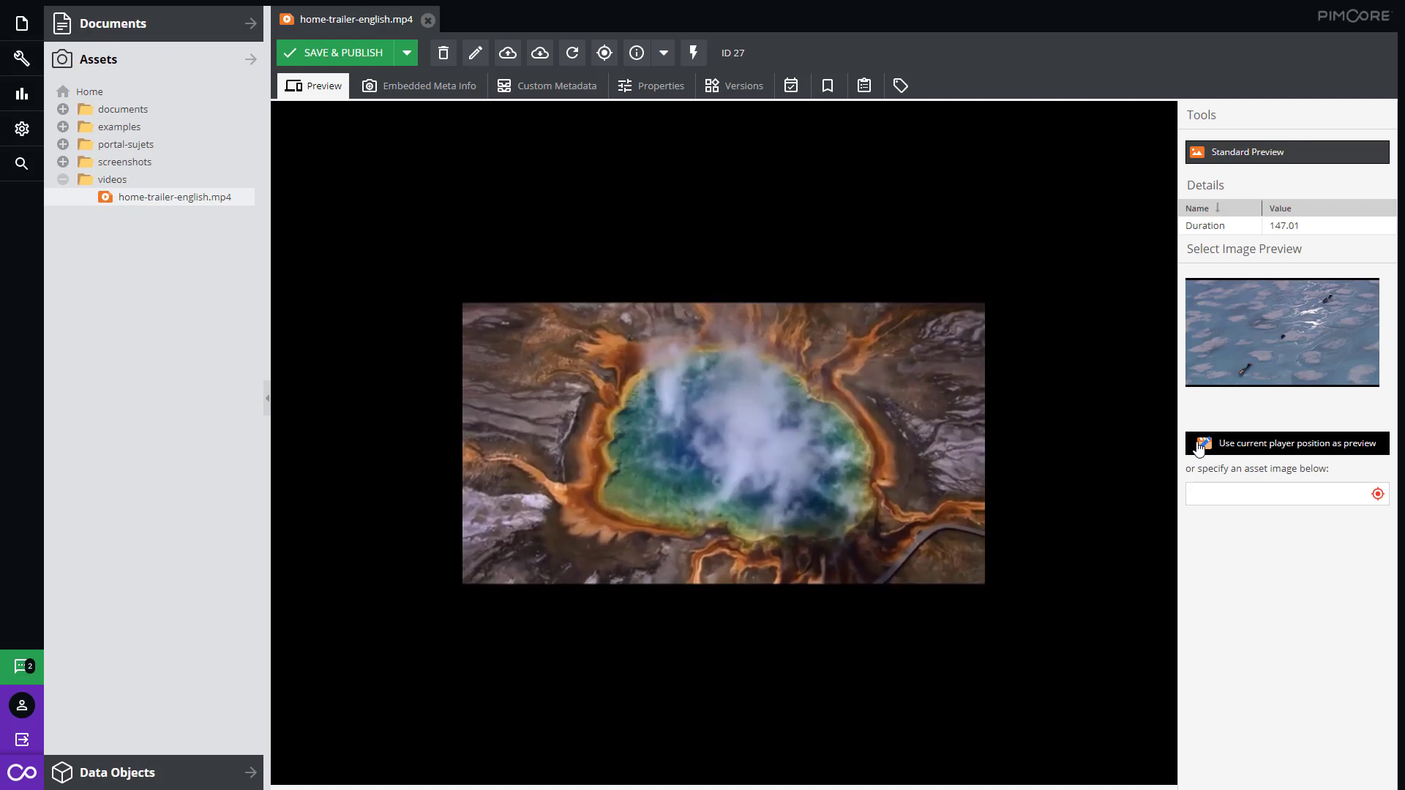
Make the current geyser frame the trailer's preview and view the assets Datahub Security Definition
click(1199, 445)
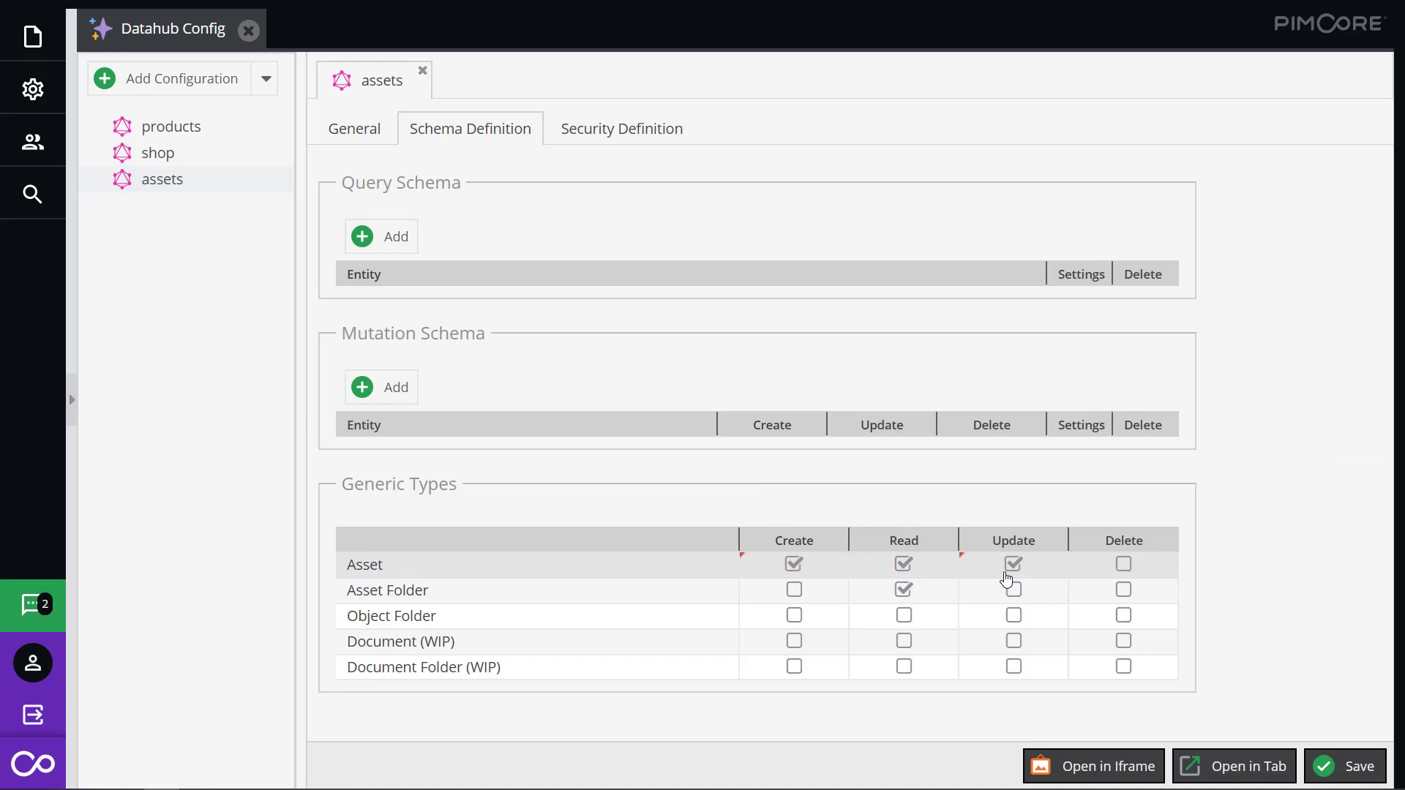
click(579, 140)
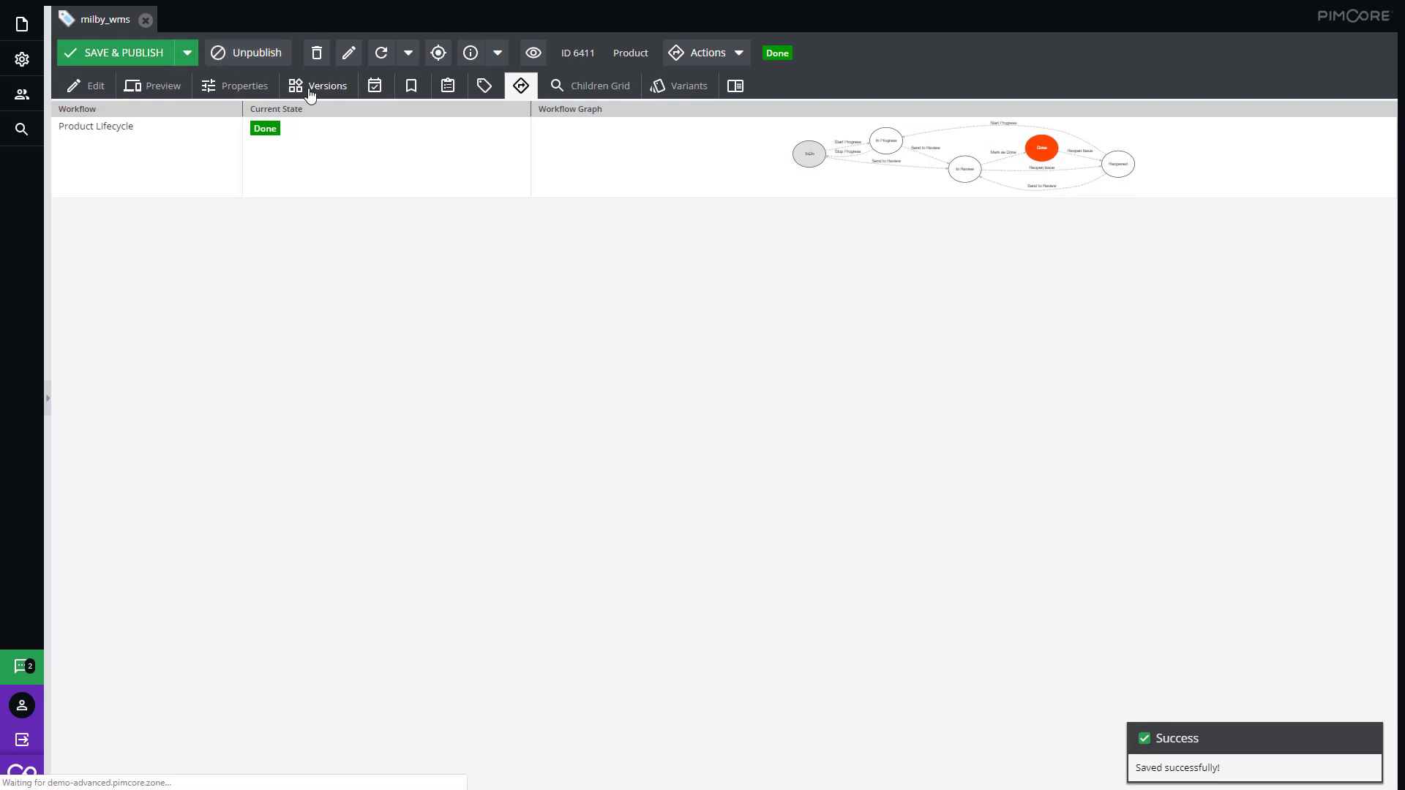
Compare milby_wms versions 6 and 5 side by side in the Versions tab
click(319, 87)
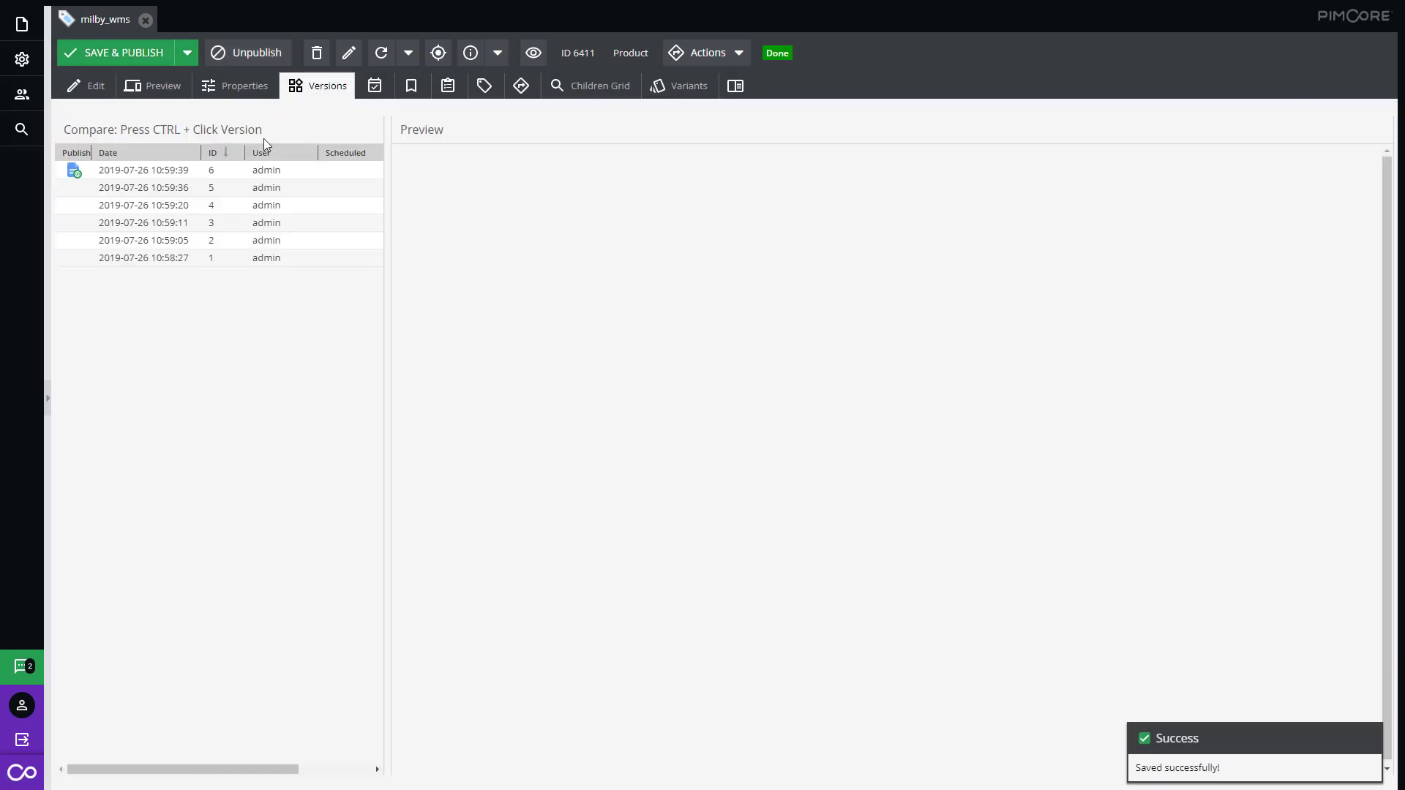
click(143, 169)
ctrl+click(154, 188)
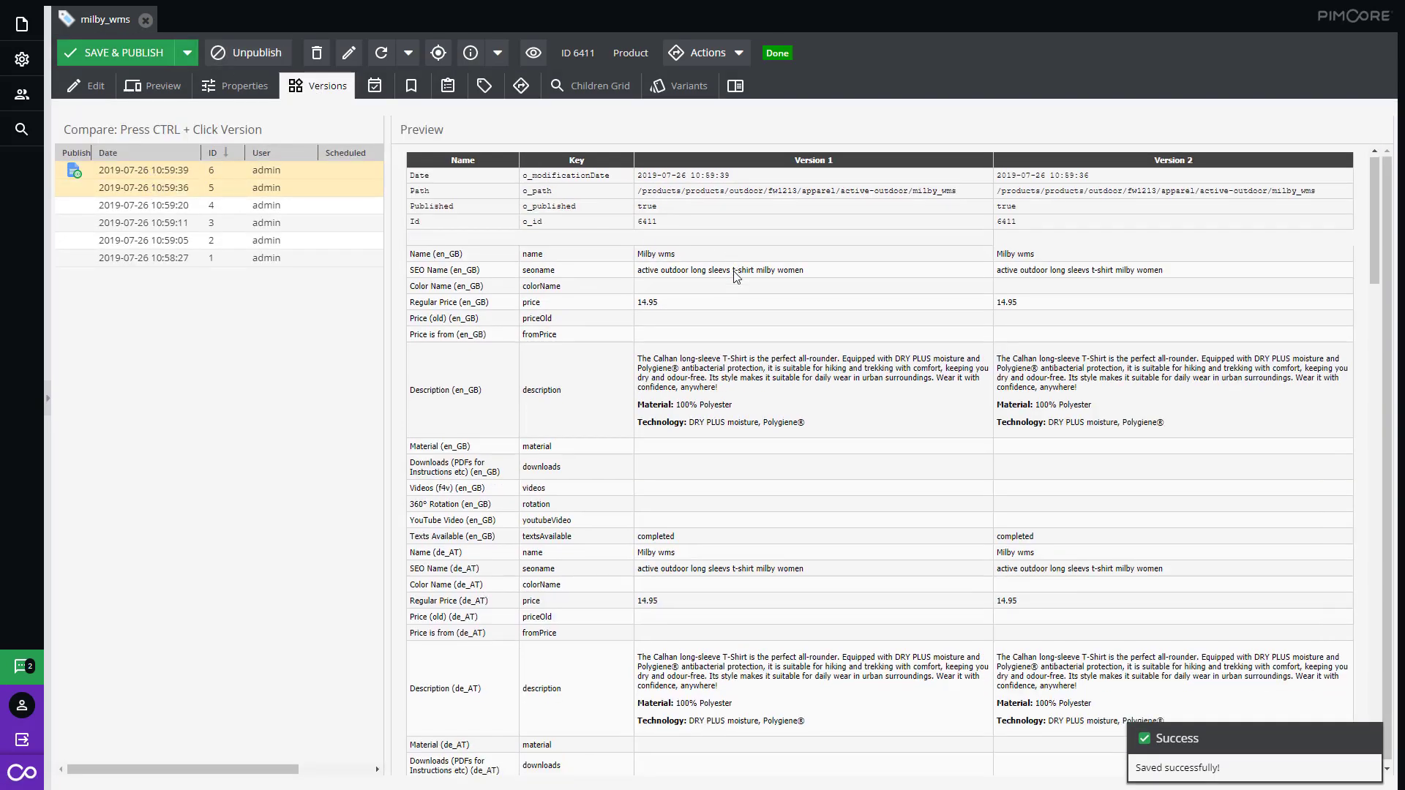
scroll(735, 277, down, 10)
scroll(734, 276, down, 5)
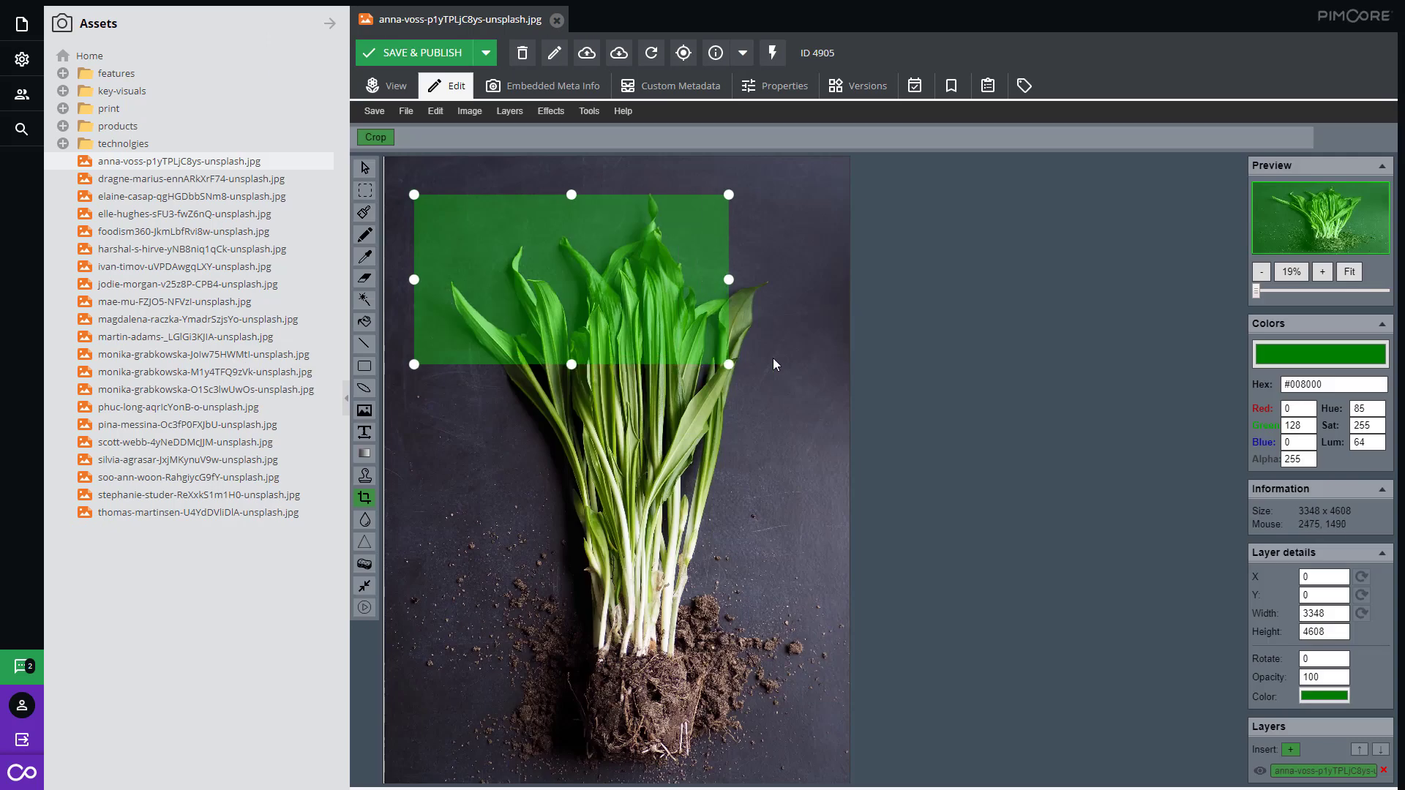
drag(774, 358, 831, 417)
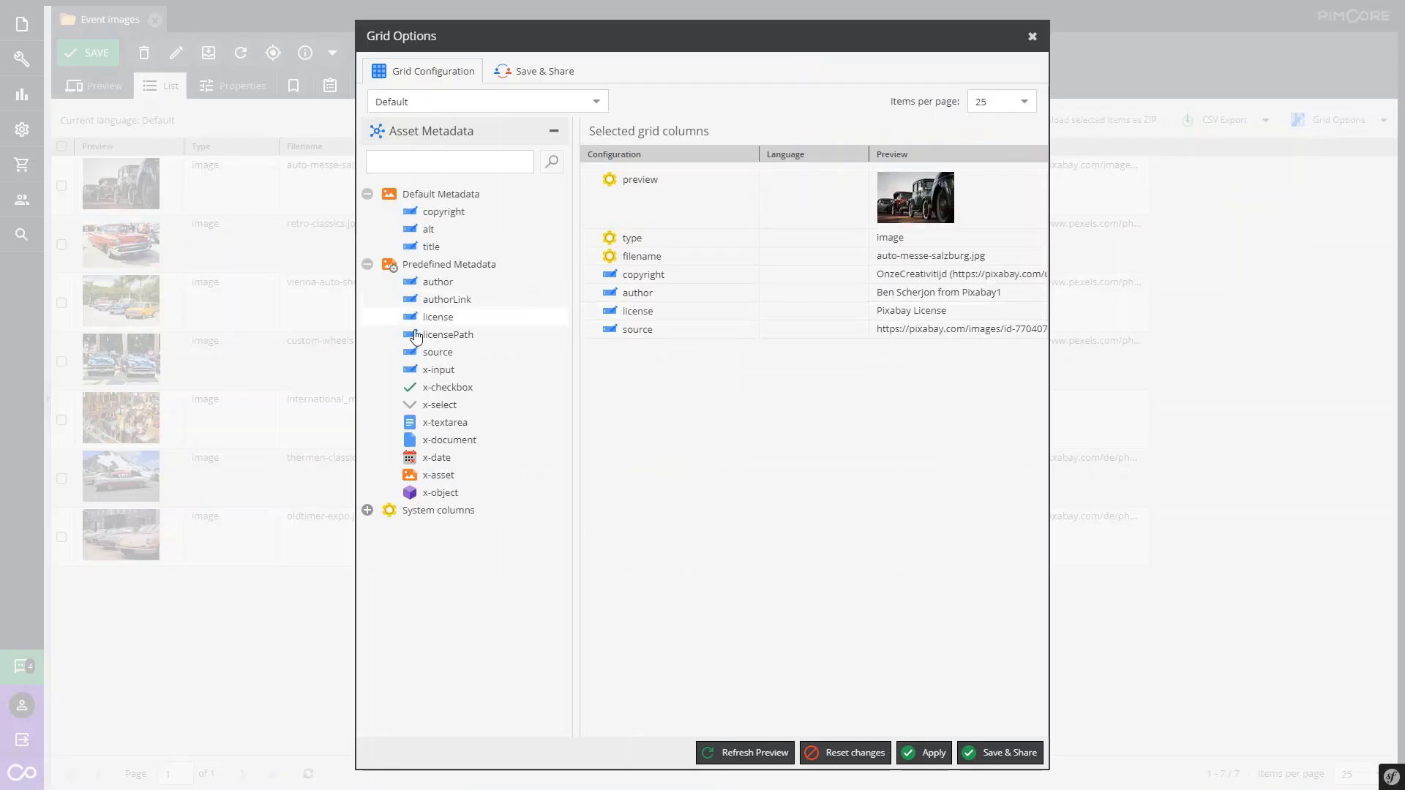
Apply the licensePath grid column and filter the license column by 'pixa'
click(924, 753)
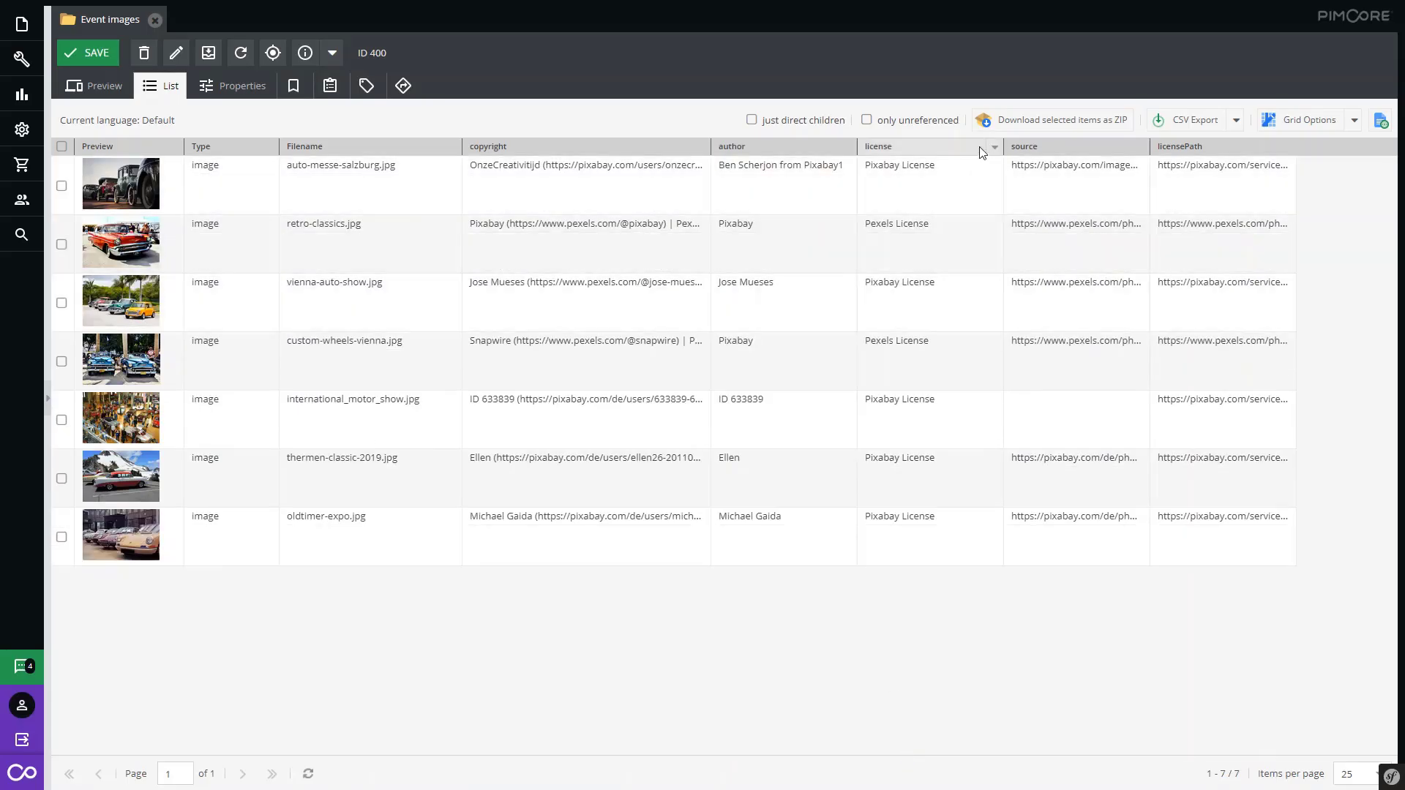
click(994, 148)
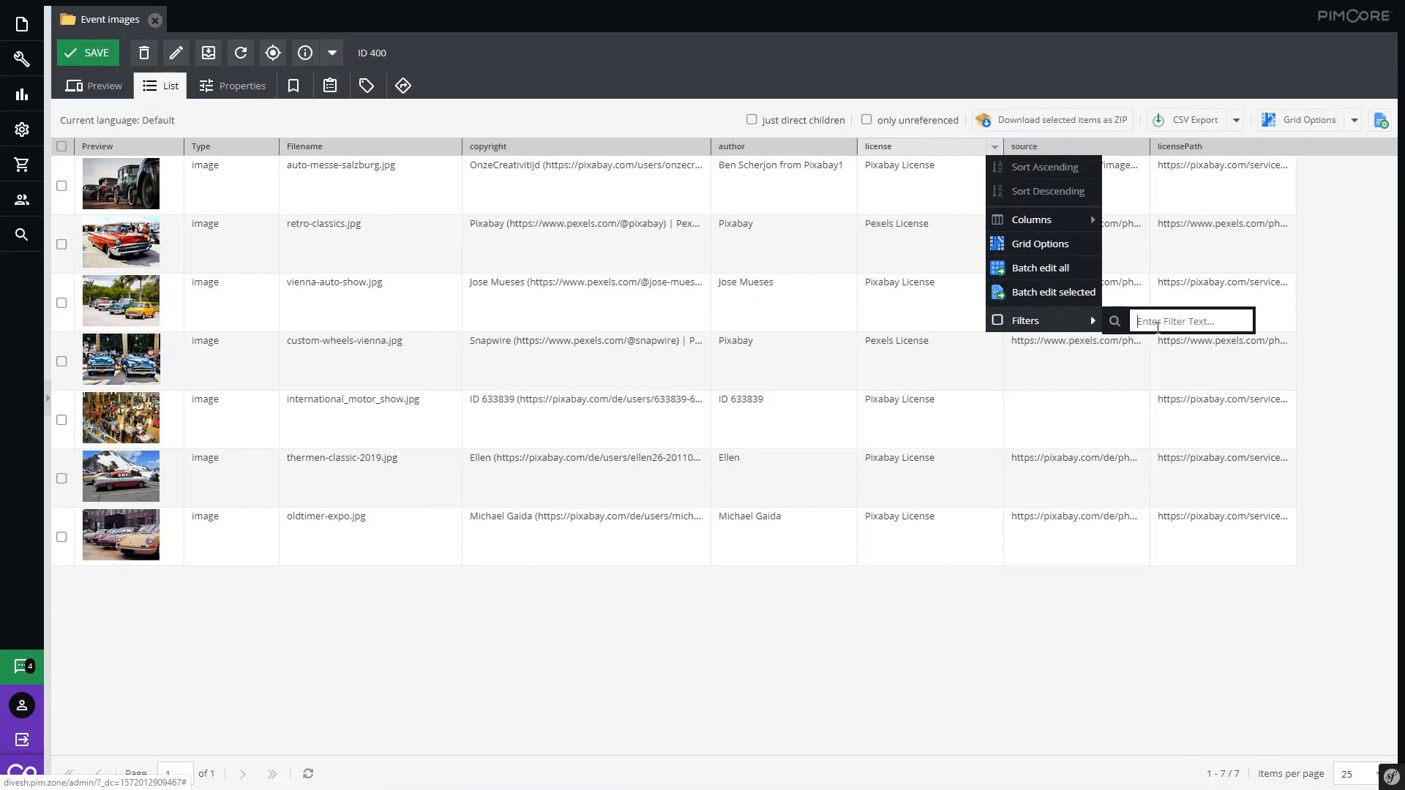
text(pixa)
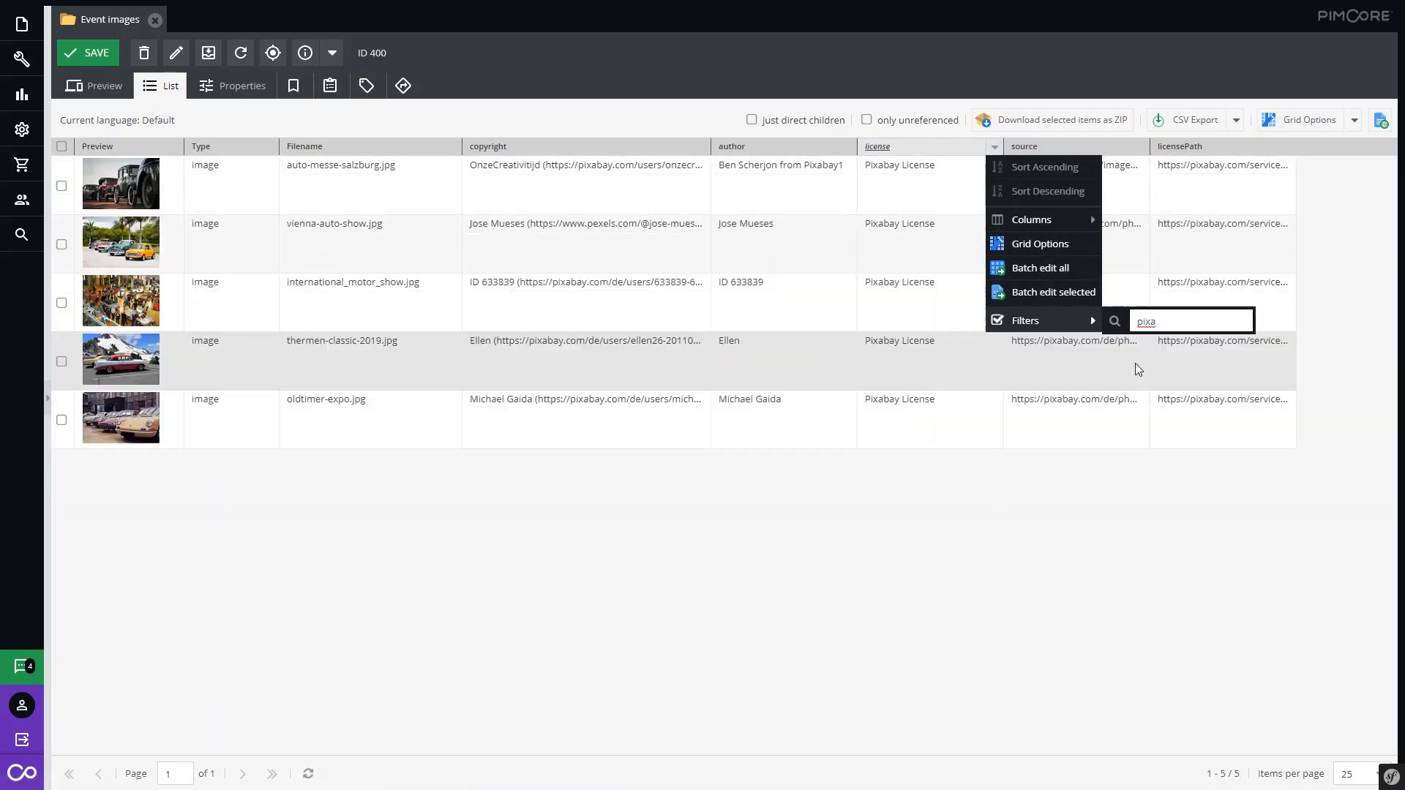
click(1079, 564)
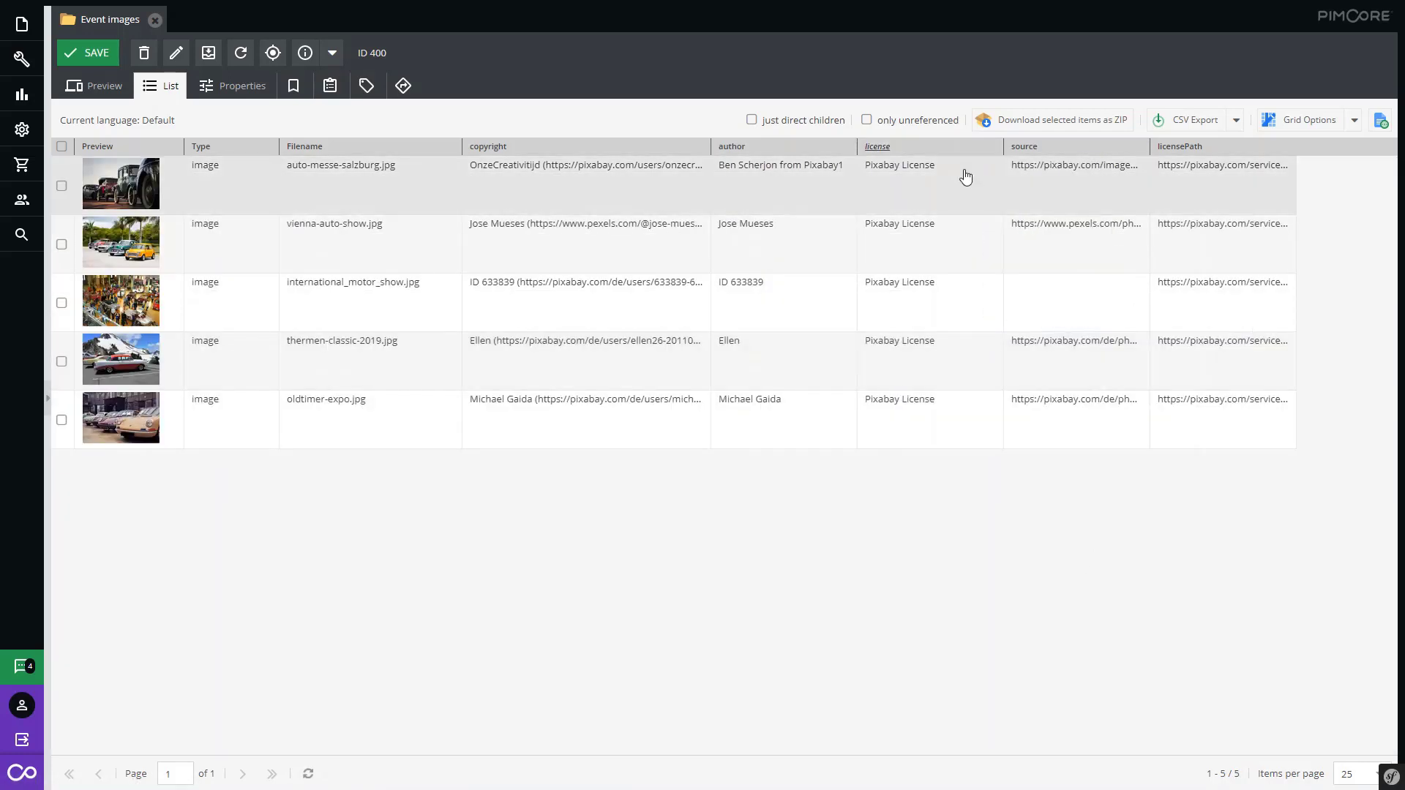